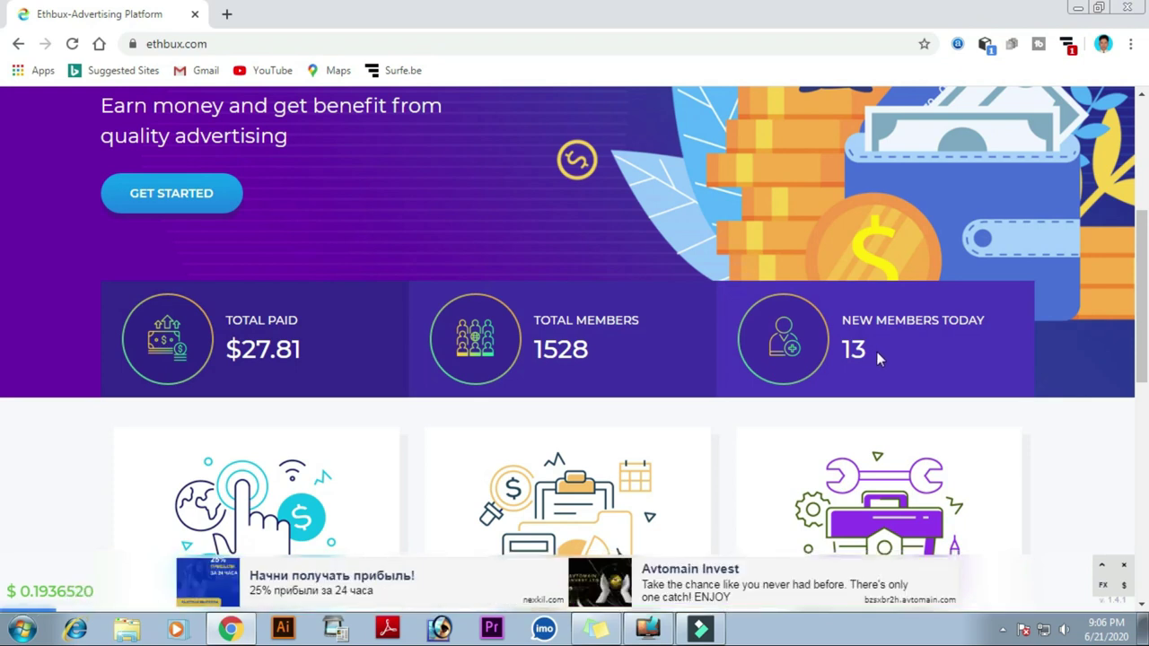
scroll(876, 351, down, 1)
scroll(883, 341, up, 1)
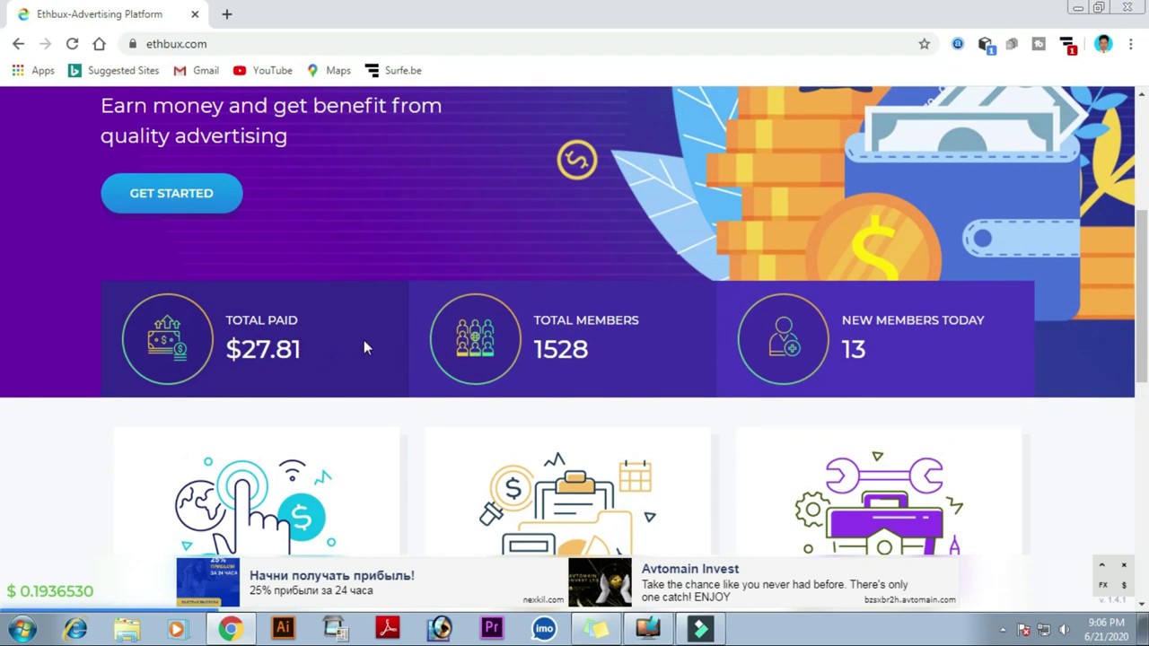
scroll(364, 341, down, 1)
scroll(368, 341, down, 1)
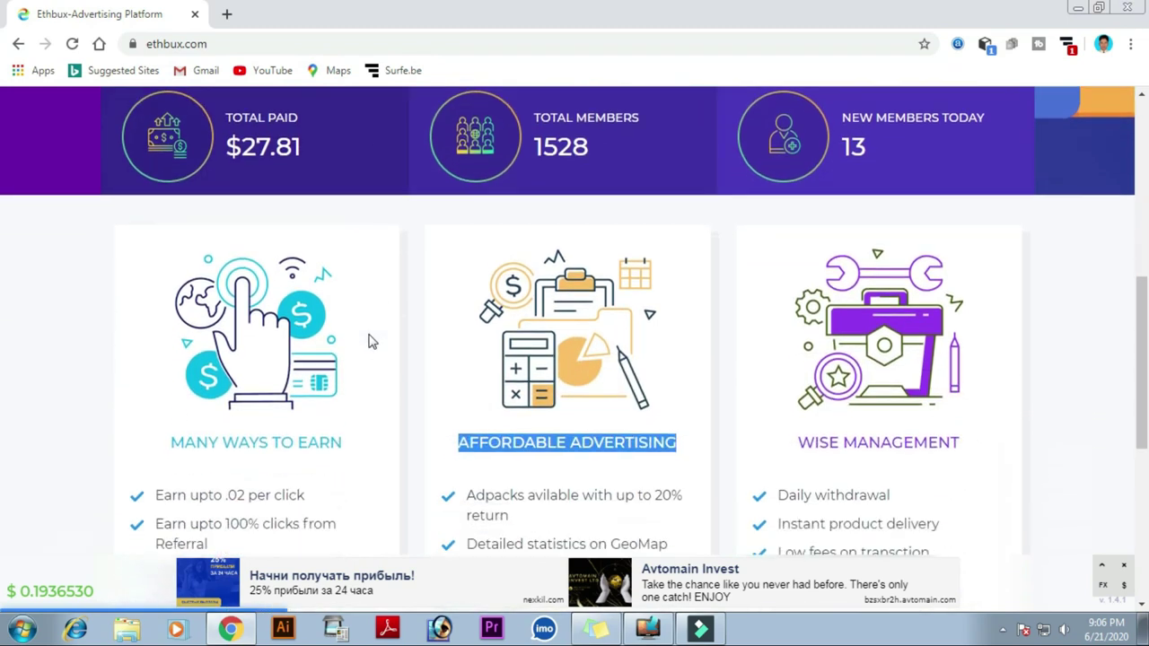
scroll(368, 341, down, 1)
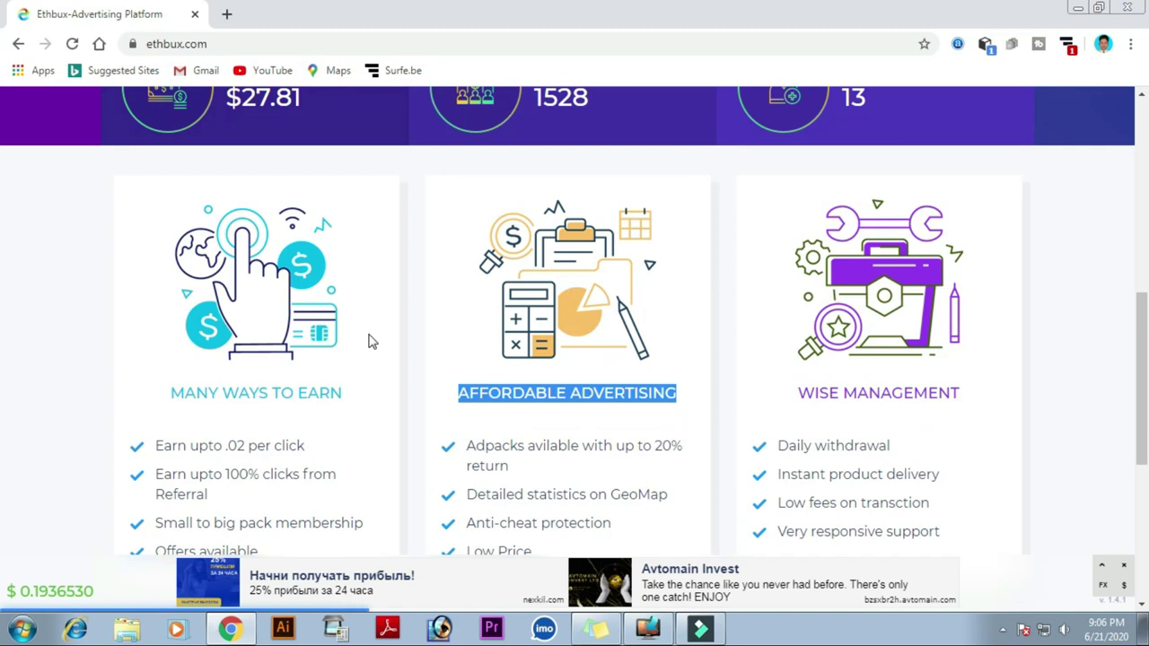
scroll(367, 341, down, 1)
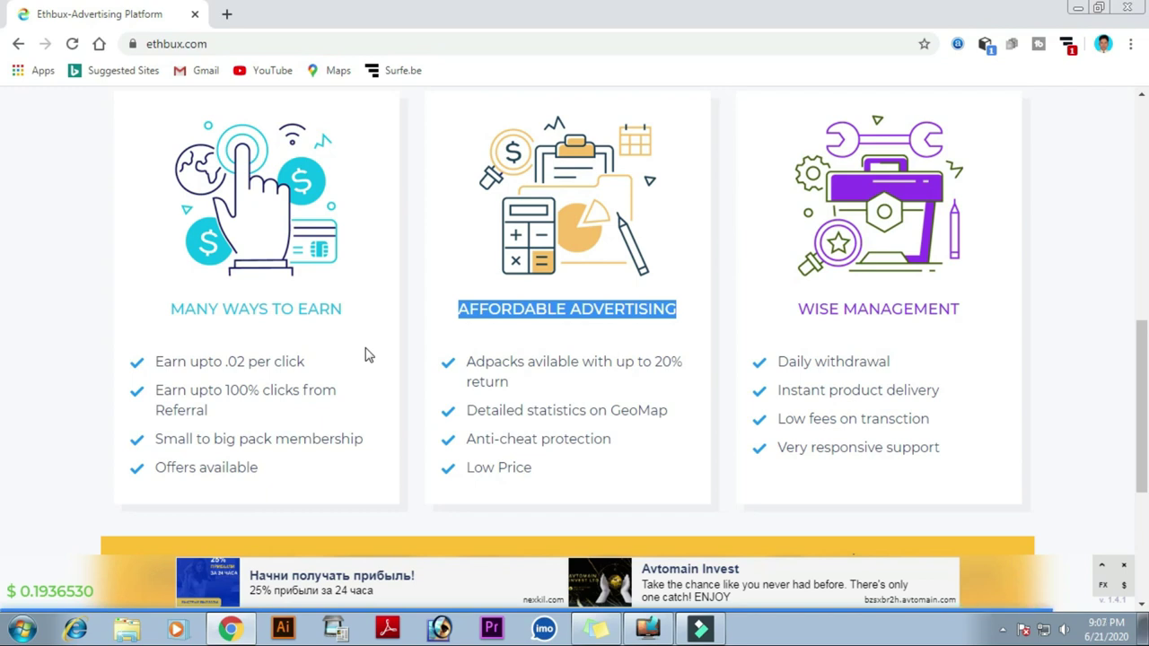
scroll(365, 355, down, 1)
scroll(365, 354, up, 1)
scroll(365, 354, up, 2)
scroll(365, 355, down, 5)
scroll(365, 353, up, 1)
scroll(365, 352, up, 10)
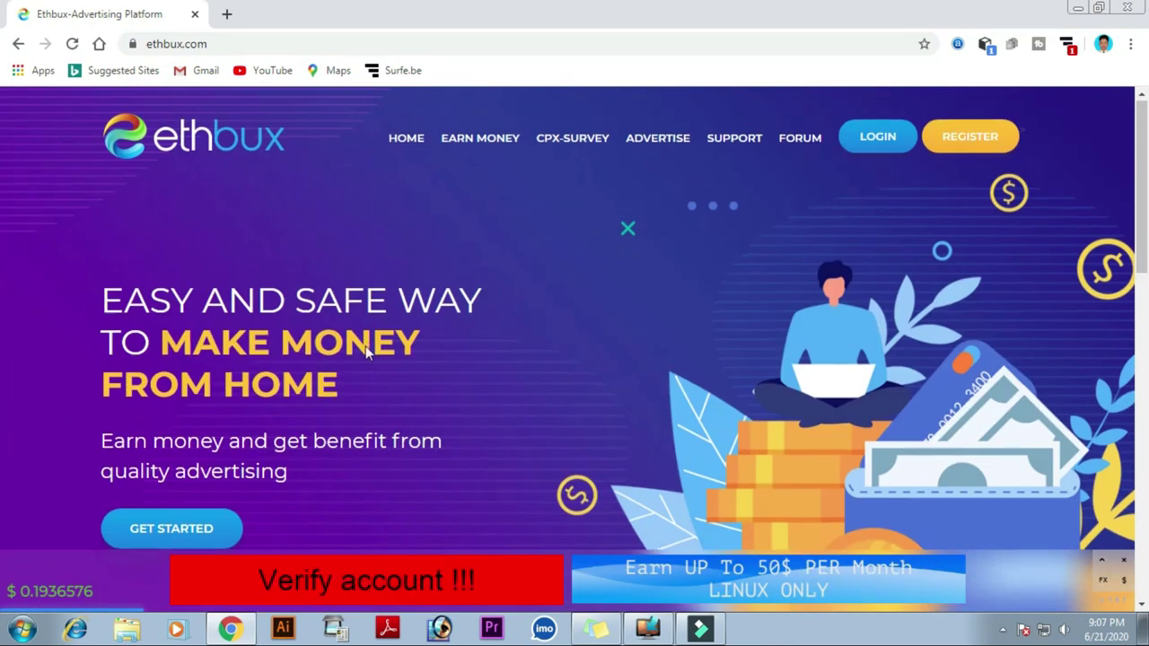
scroll(370, 353, down, 4)
scroll(367, 352, down, 5)
scroll(367, 353, up, 2)
scroll(367, 353, down, 1)
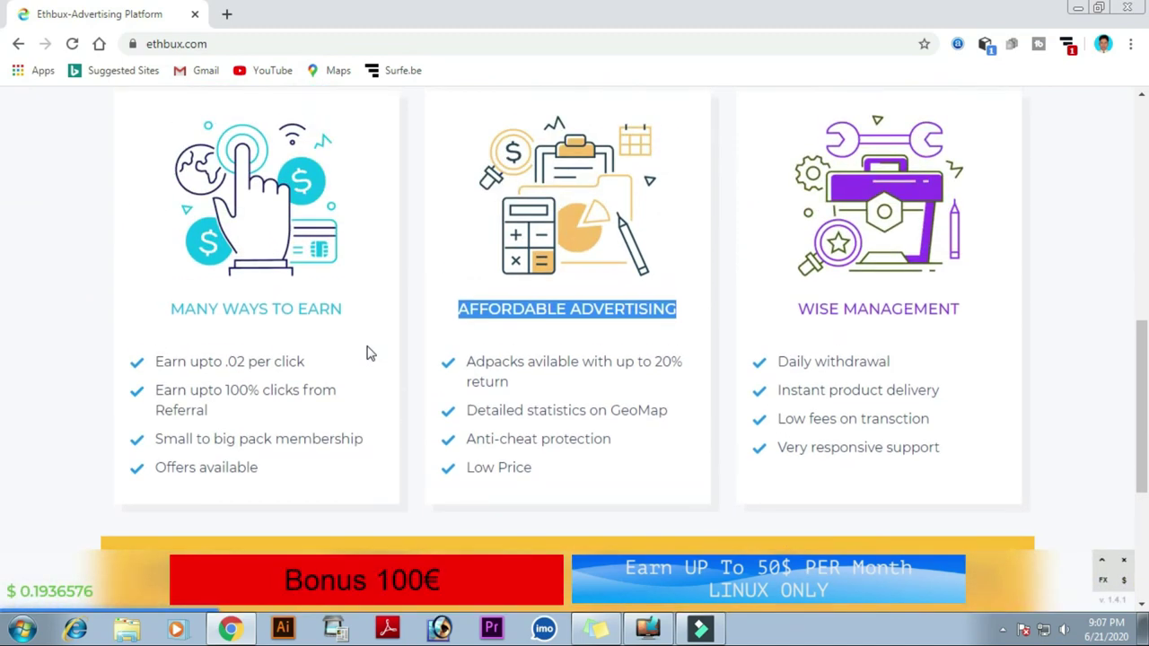
scroll(367, 353, down, 2)
scroll(367, 353, up, 3)
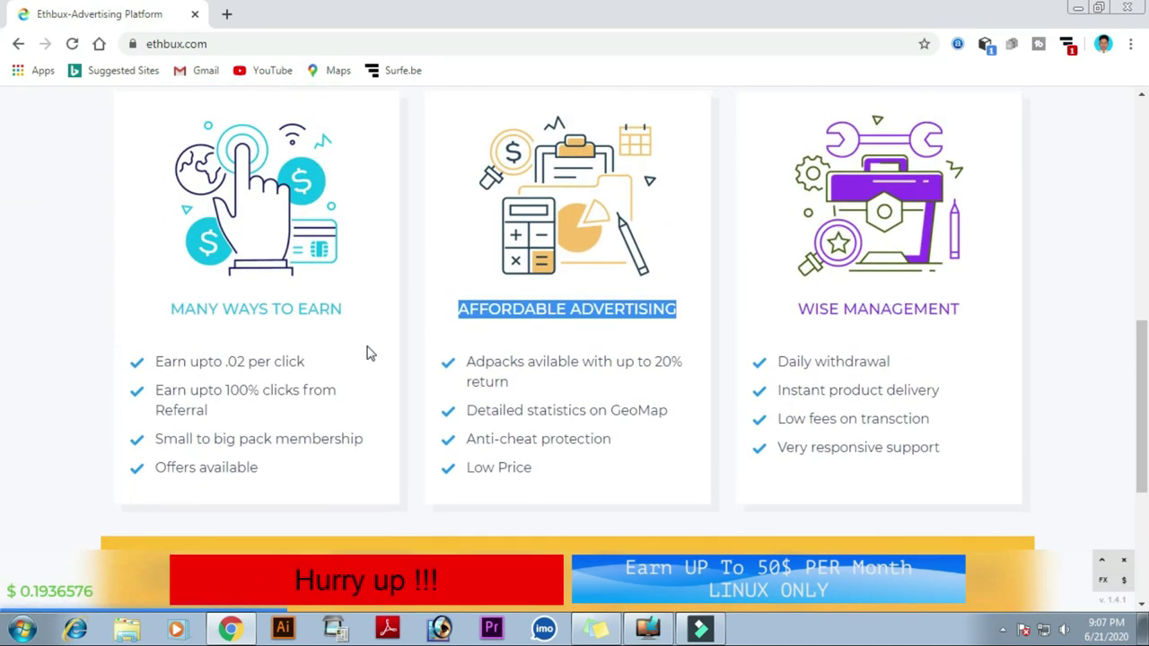
scroll(368, 353, down, 2)
scroll(369, 353, up, 5)
scroll(368, 350, up, 4)
scroll(324, 353, down, 2)
scroll(346, 333, up, 3)
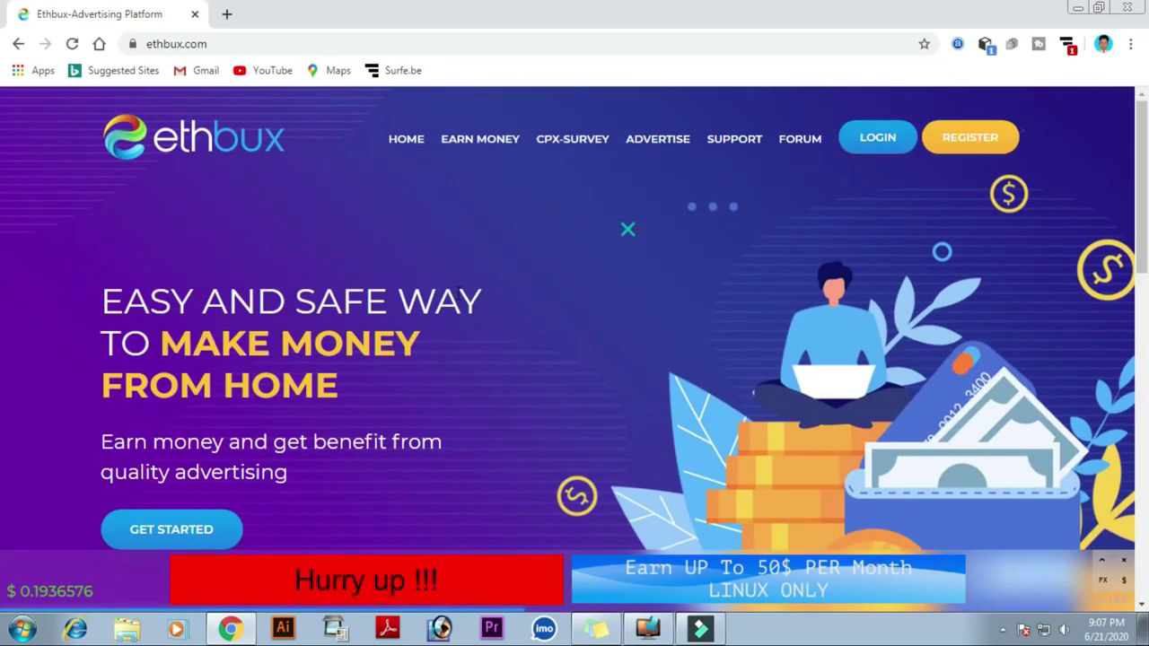
scroll(458, 293, down, 1)
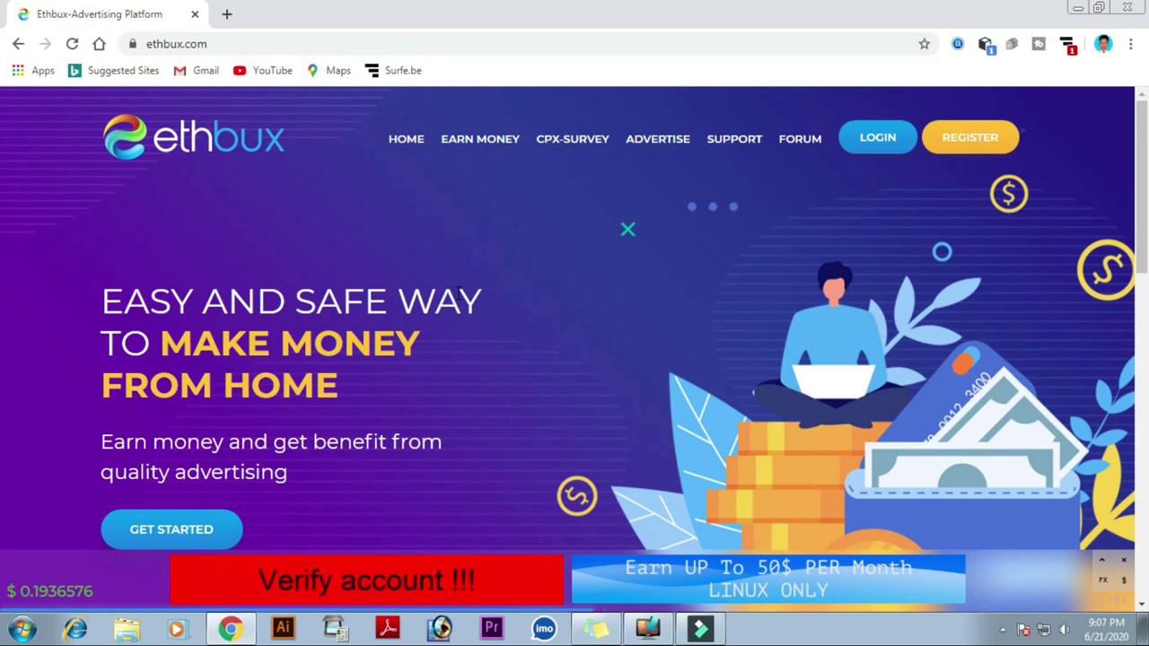
scroll(458, 294, up, 1)
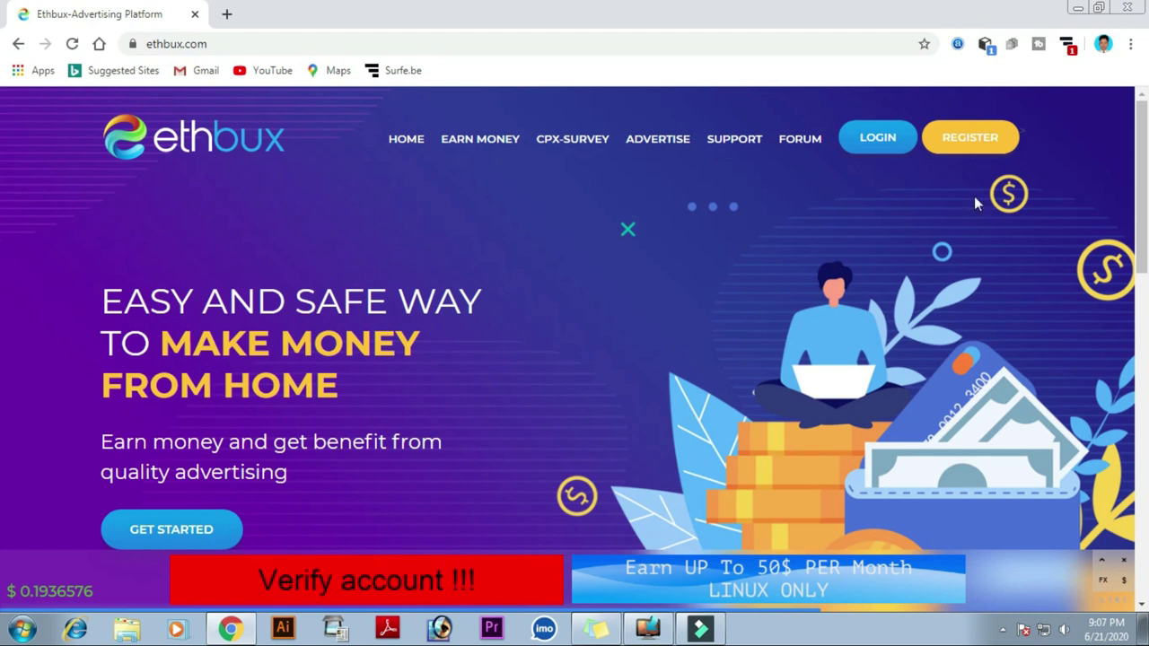
Step: Go to the REGISTER page from the top menu and look over the sign-up form
click(978, 146)
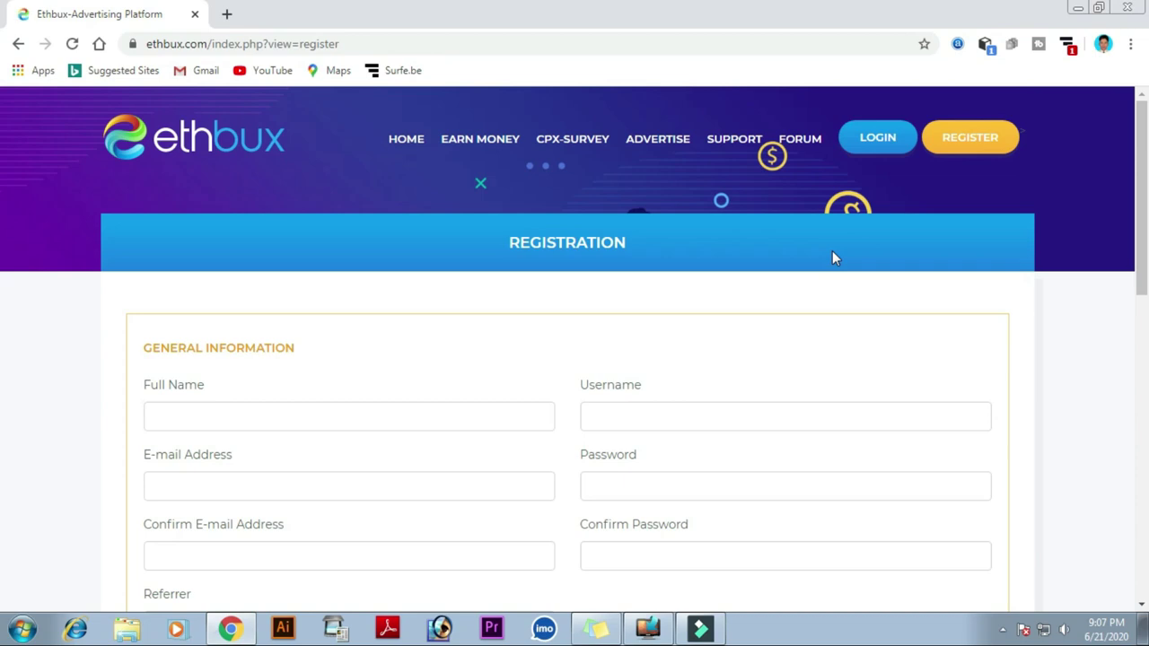
scroll(877, 229, down, 2)
scroll(877, 229, up, 2)
scroll(880, 229, down, 1)
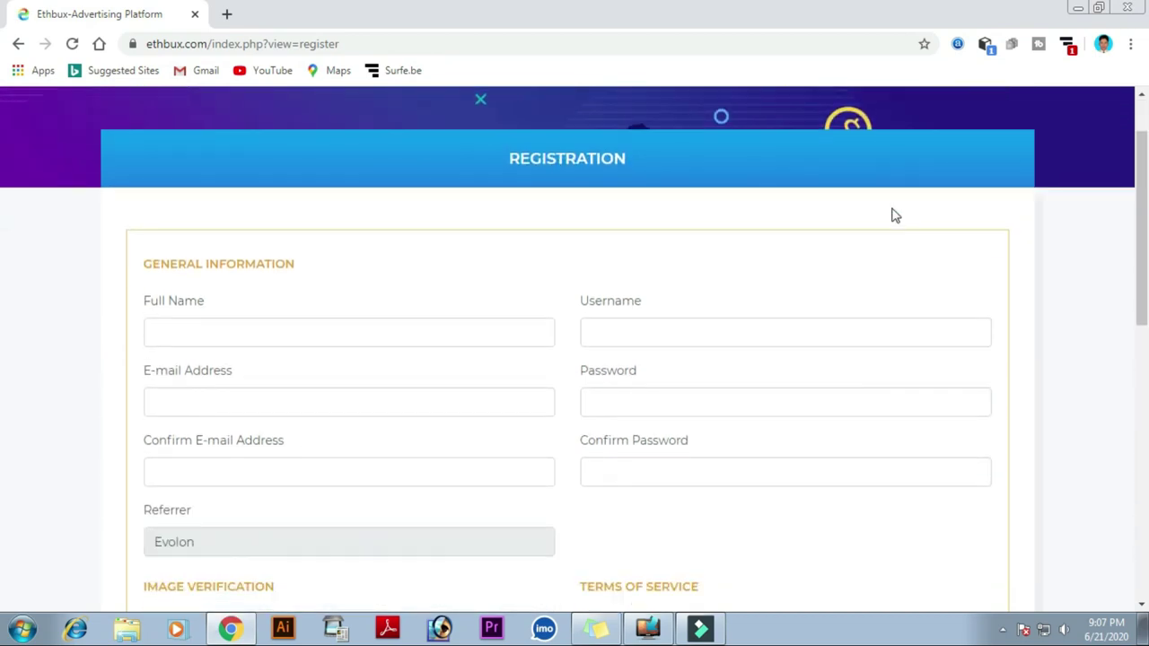
Step: Try the full name and username fields and dismiss the saved username suggestions
click(373, 326)
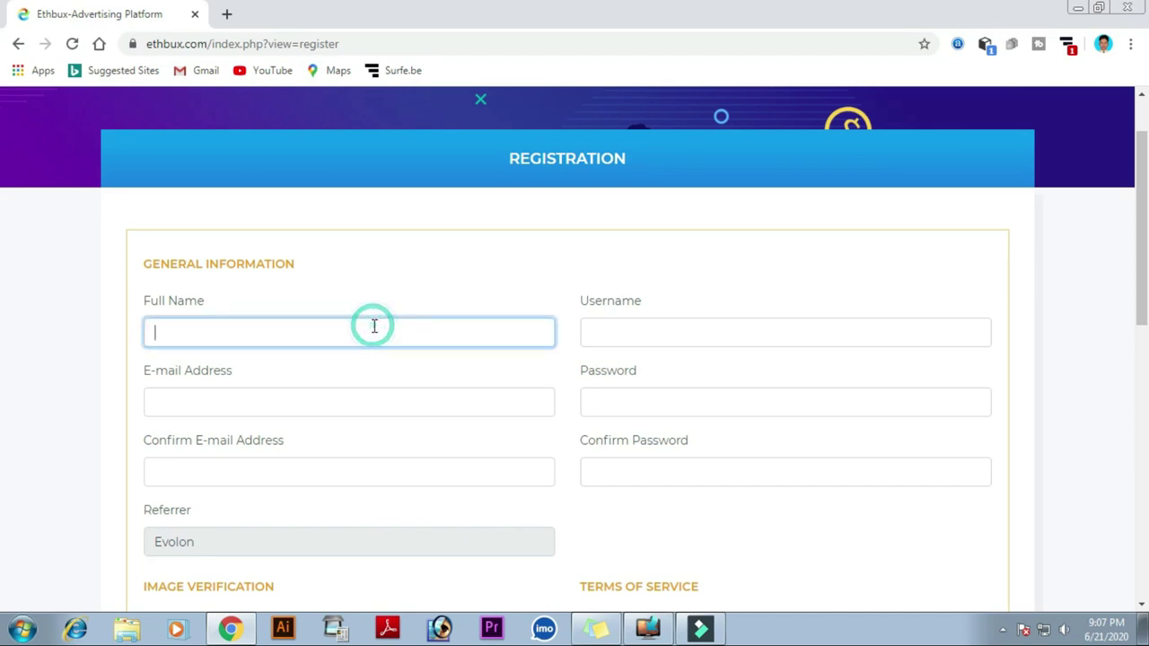
click(330, 331)
click(333, 332)
click(628, 333)
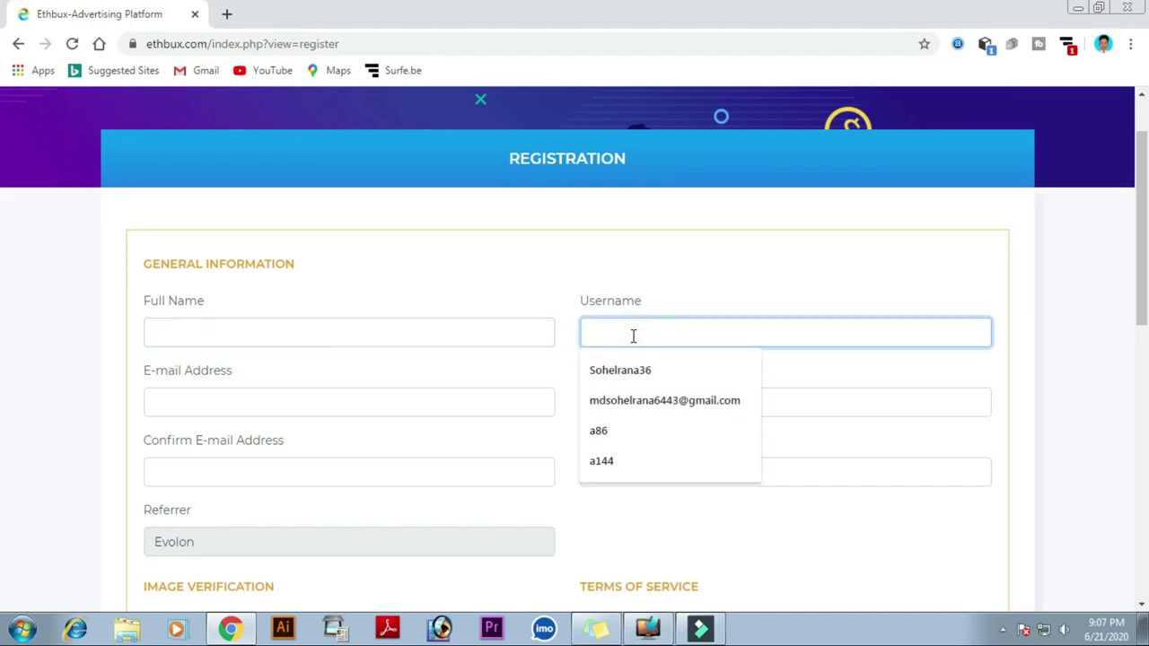
click(755, 279)
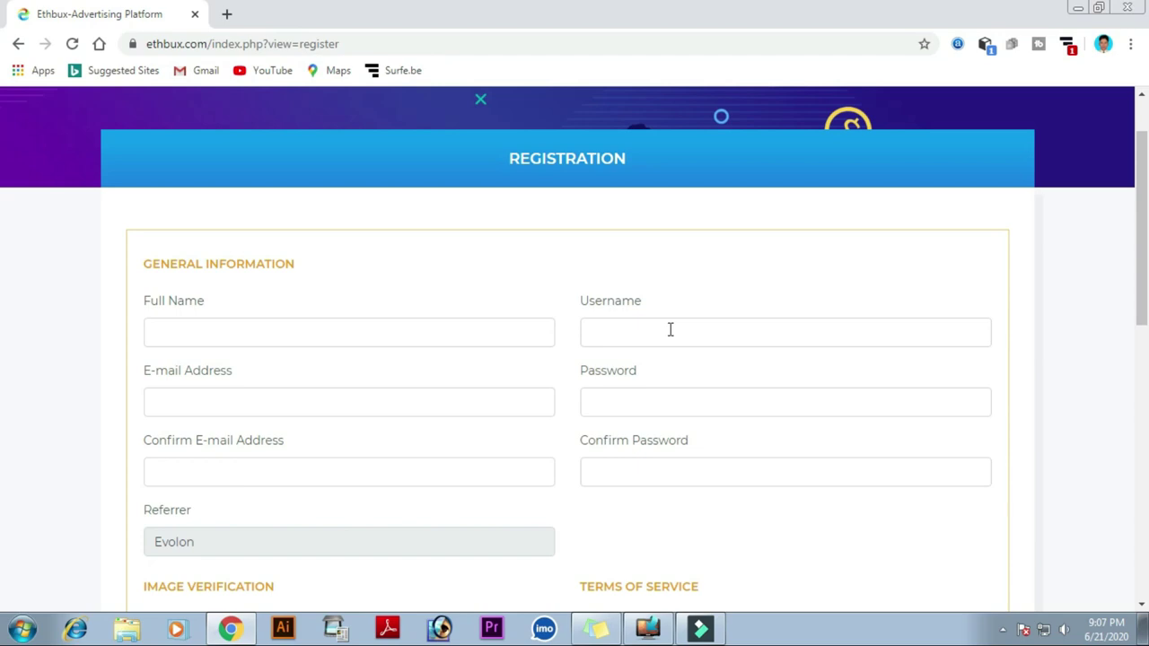
Step: Scroll through the rest of the registration form, with Evolon as referrer, and back to the top
scroll(628, 330, down, 1)
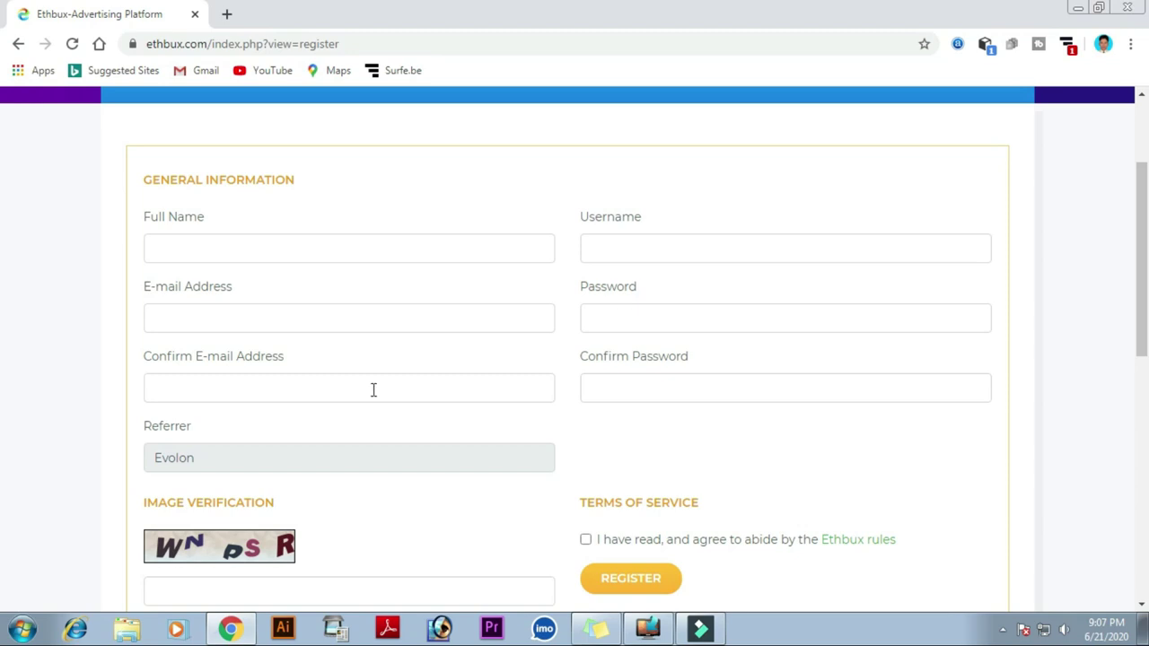
scroll(754, 393, down, 1)
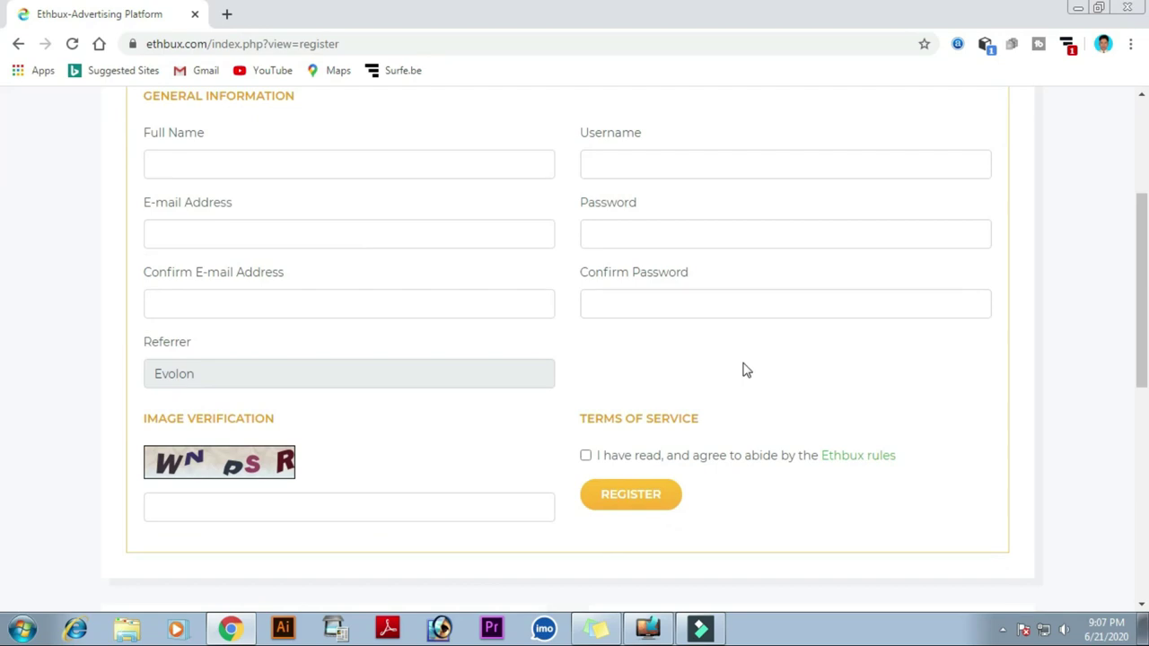
scroll(757, 333, down, 1)
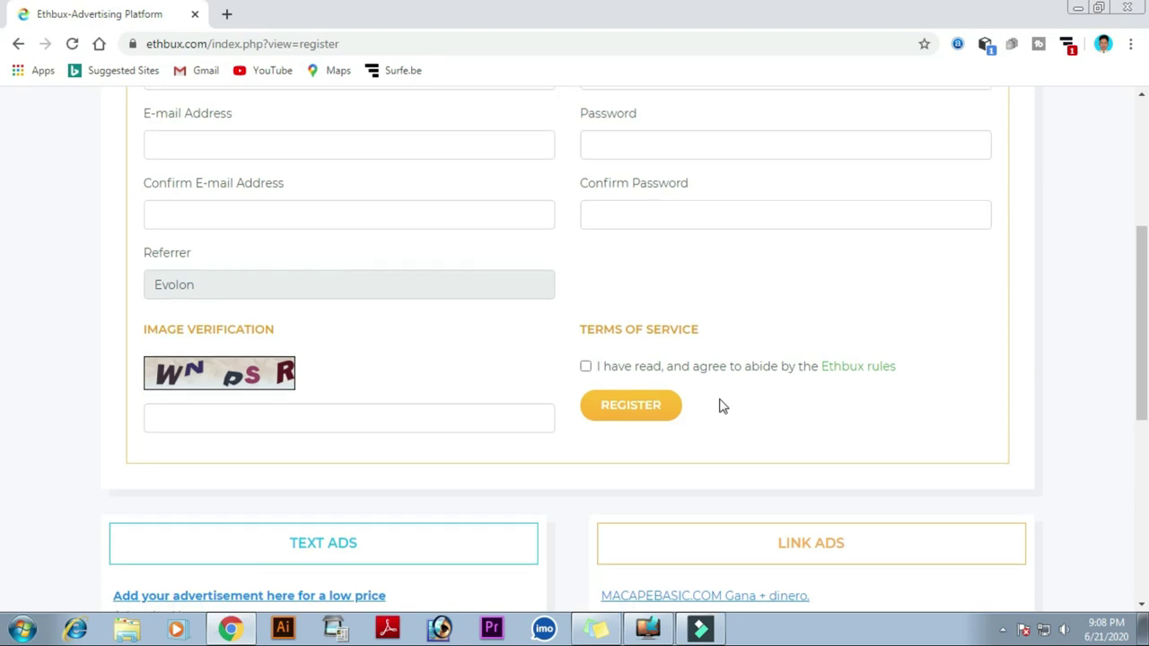
scroll(722, 407, down, 2)
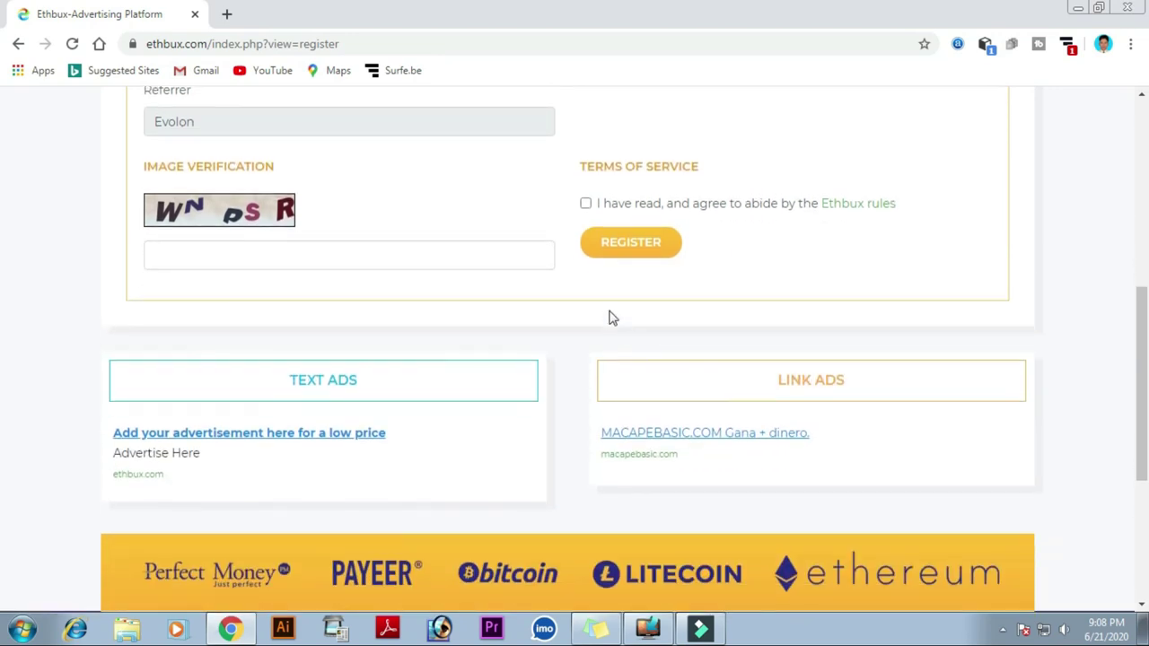
scroll(423, 411, up, 5)
scroll(424, 411, down, 3)
scroll(425, 412, up, 2)
scroll(427, 413, up, 1)
Step: Type the user's full name and fill the username from a saved autofill suggestion
click(366, 338)
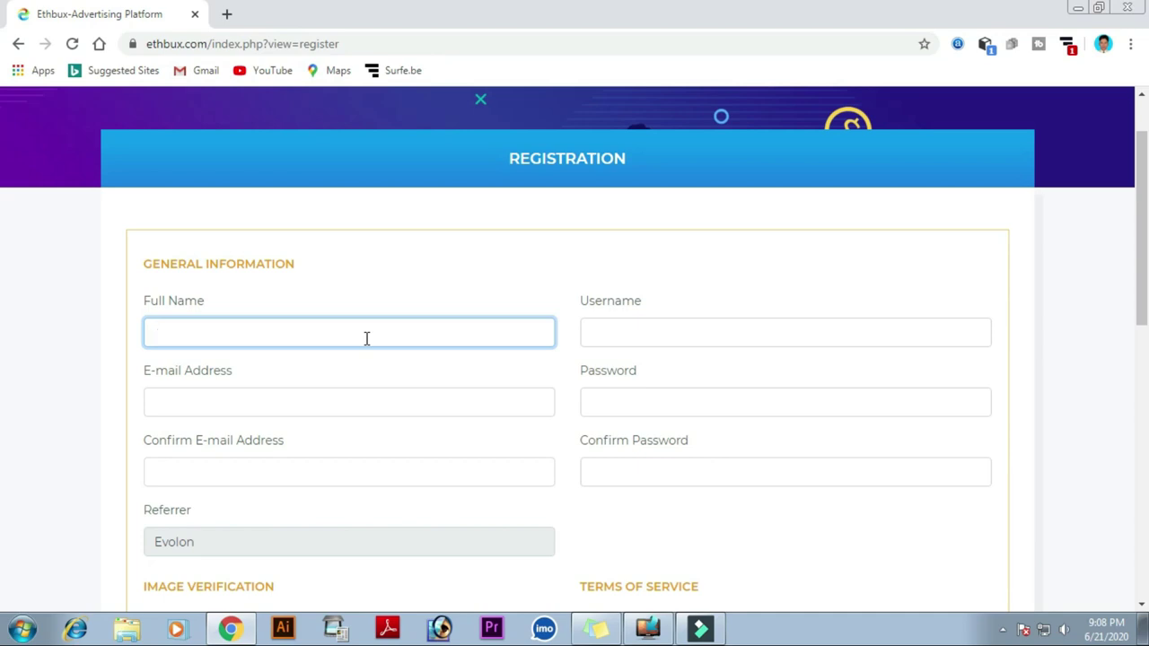
click(598, 333)
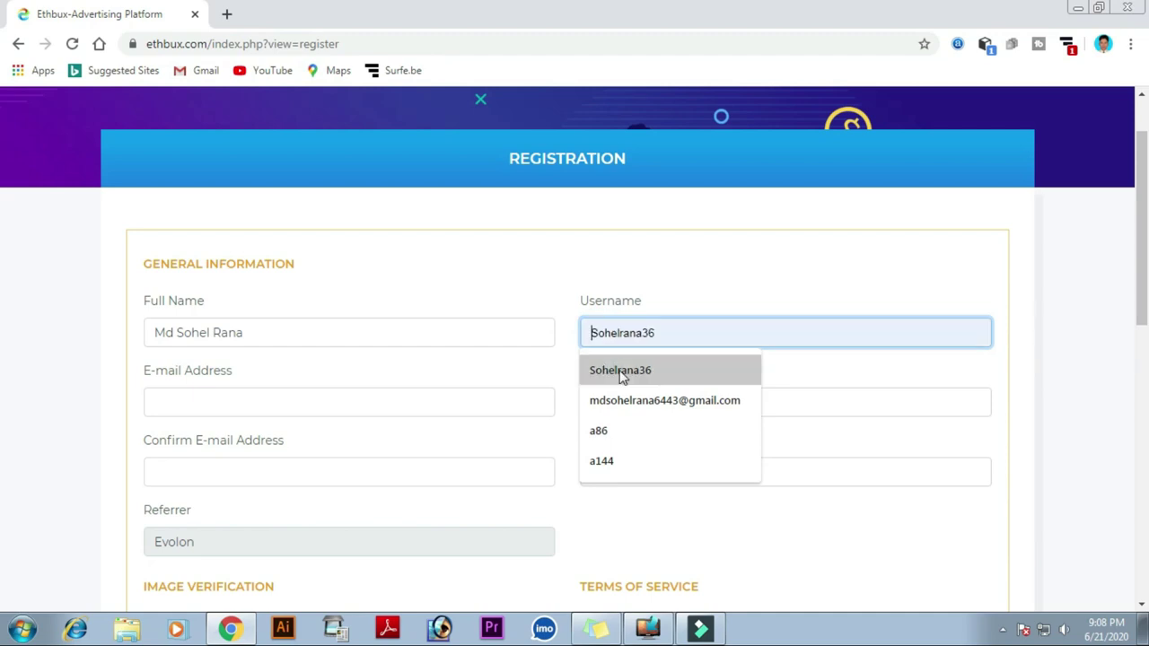
click(669, 368)
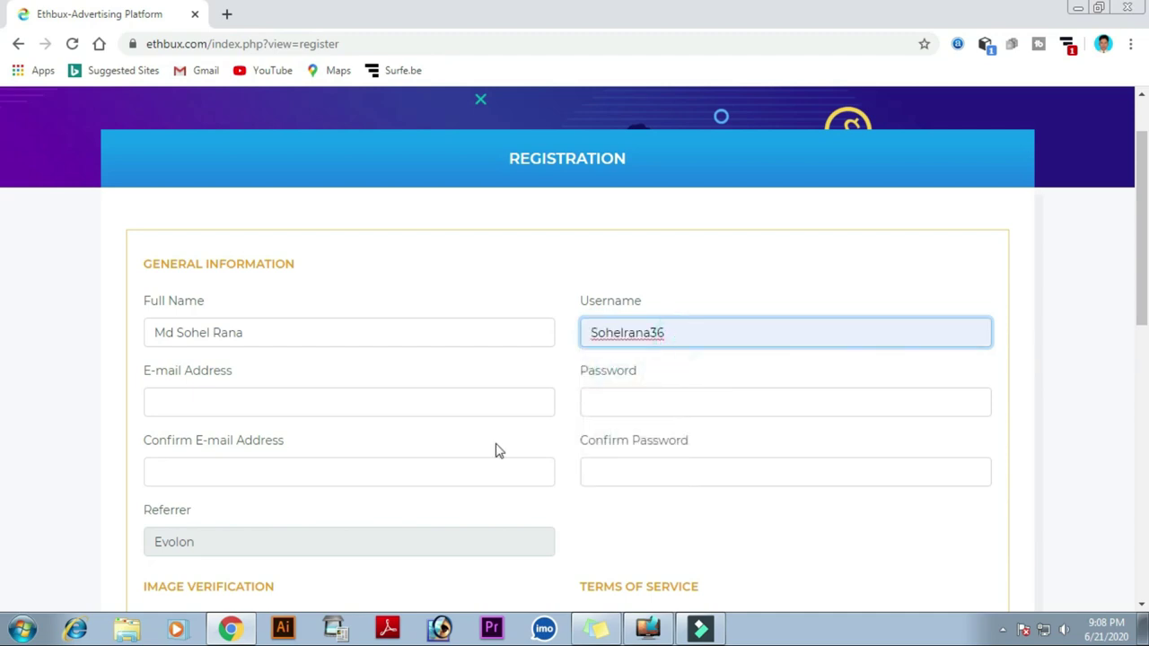
Step: Fill the e-mail address from autofill and type the account password
click(221, 405)
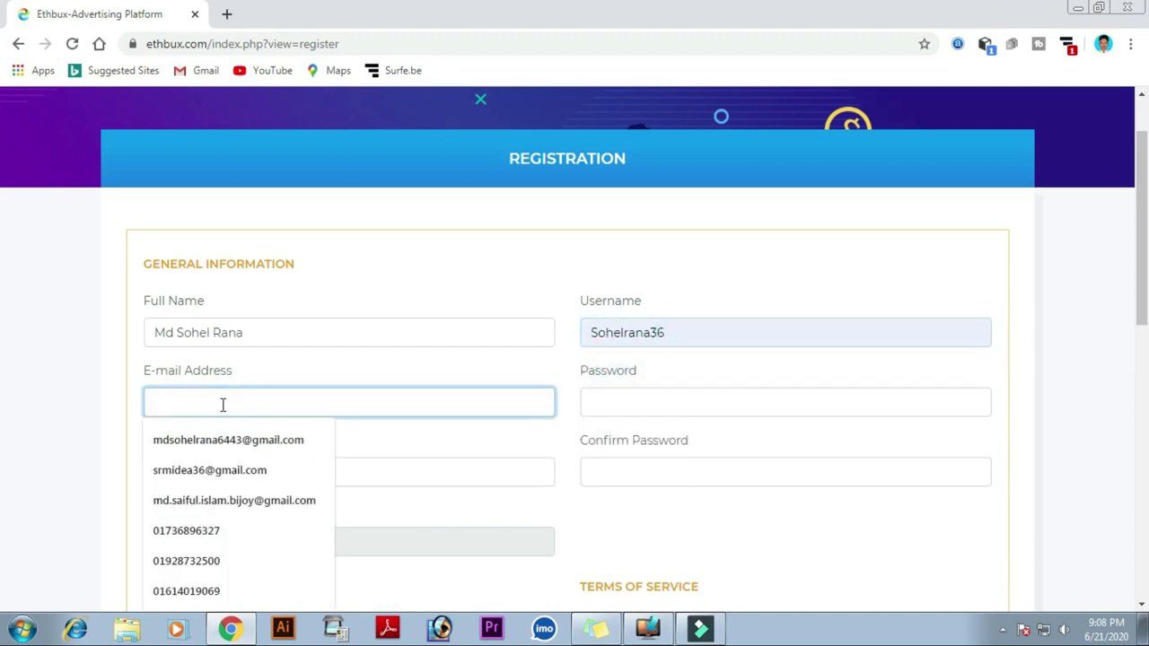
click(225, 439)
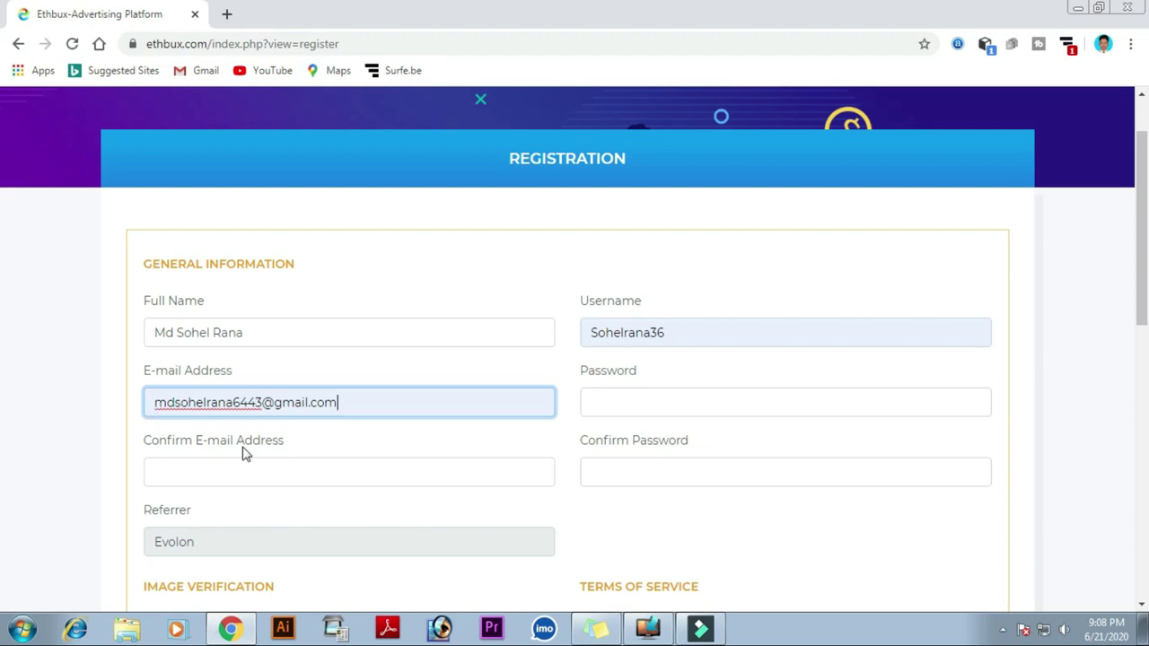
click(621, 406)
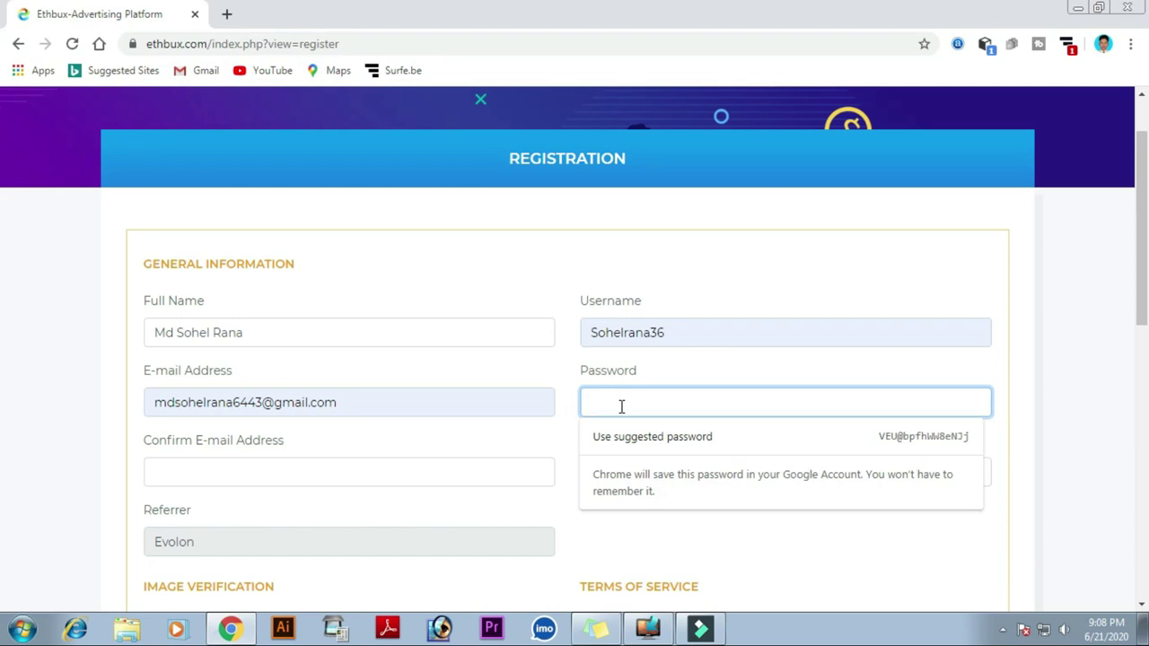
text(•••••••••)
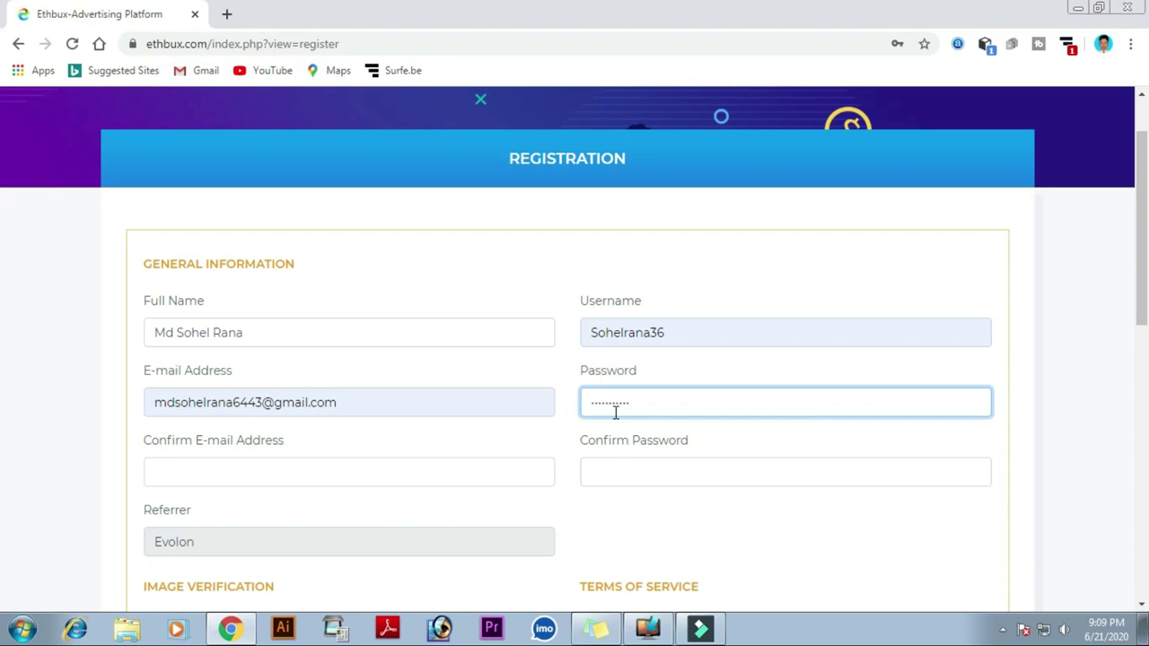
Step: Select the whole entered e-mail address so it can be copied
click(374, 476)
click(374, 476)
drag(361, 404, 117, 430)
key(ctrl+c)
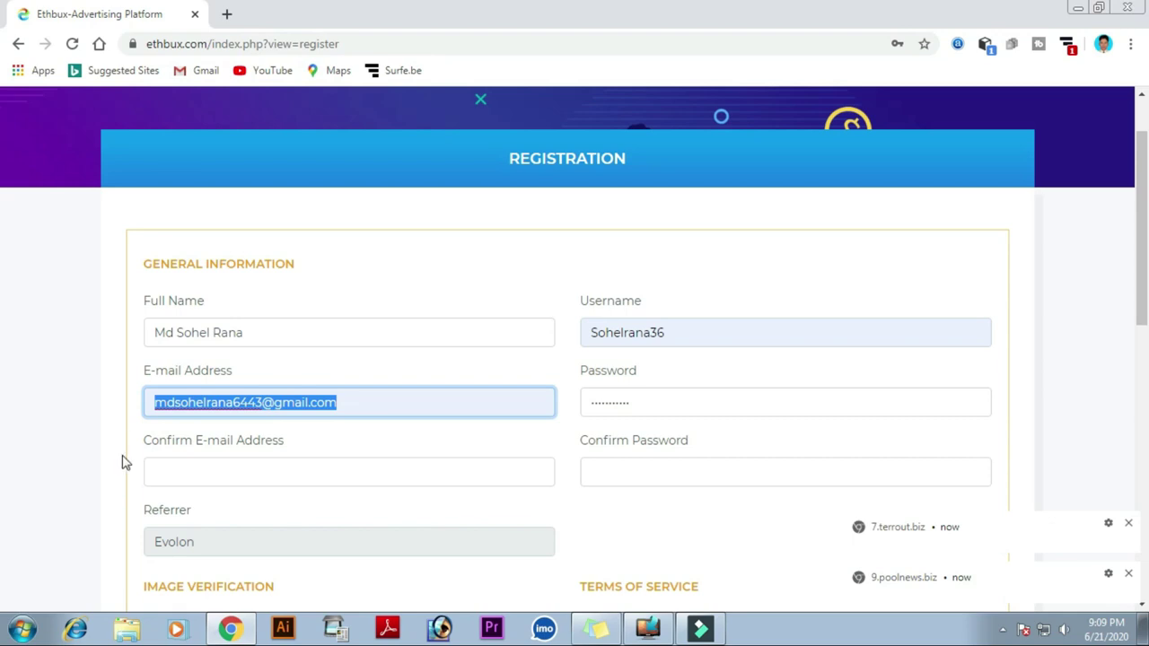
Step: Paste the copied e-mail into Confirm E-mail and enter the password confirmation
click(161, 469)
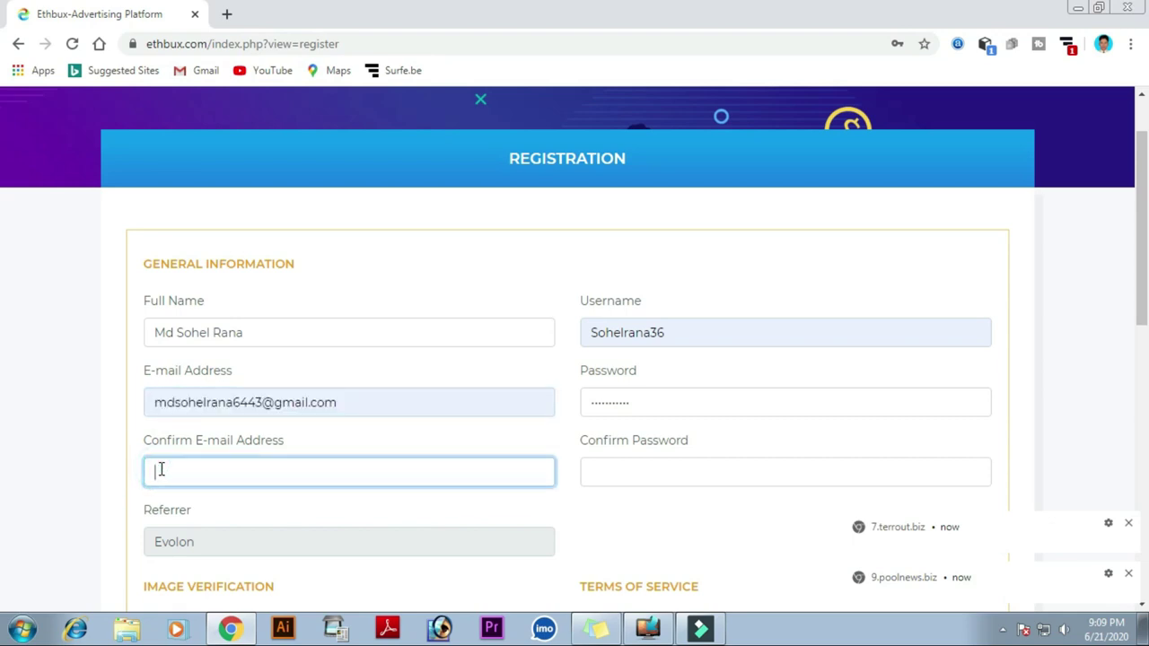
key(ctrl+v)
click(613, 468)
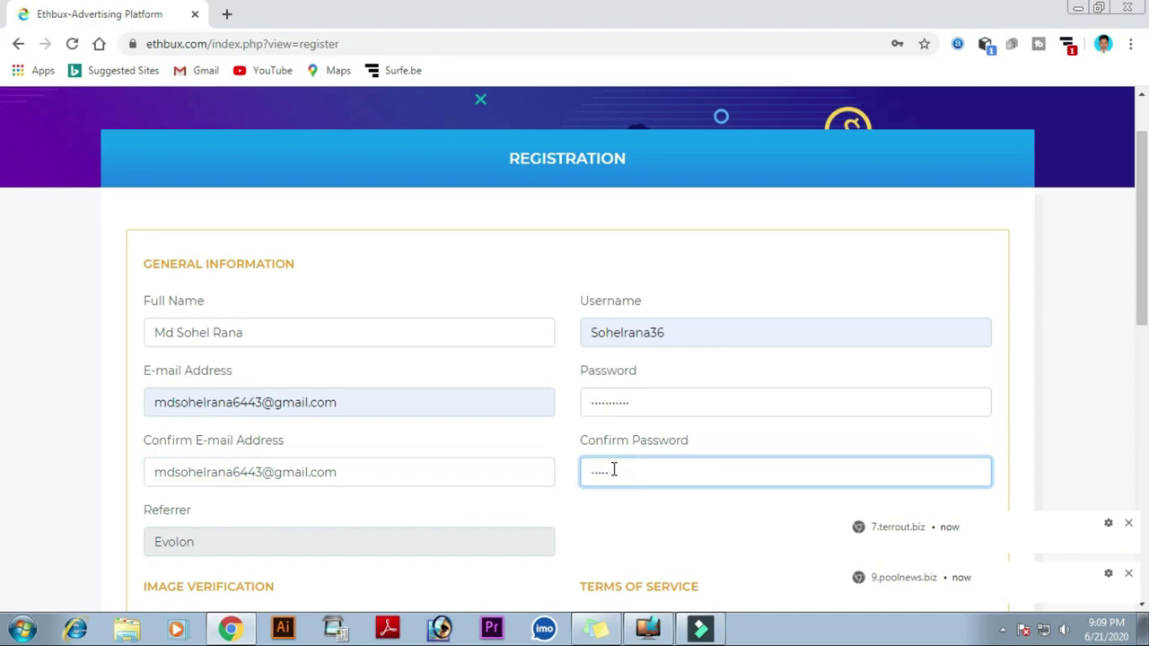
scroll(521, 475, down, 2)
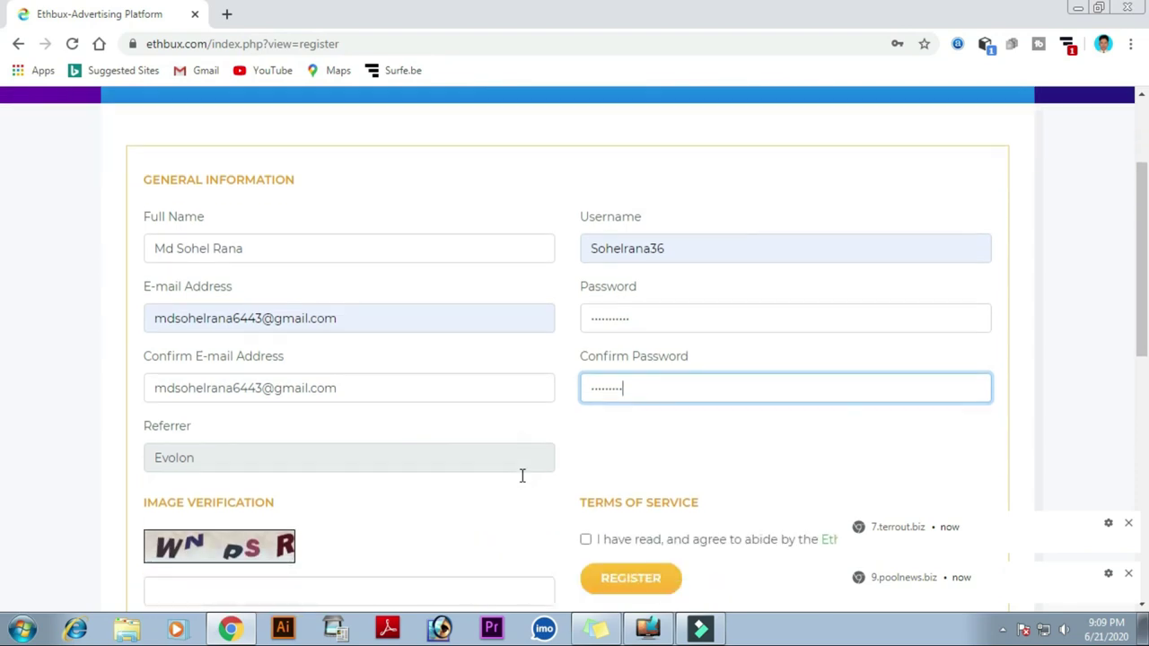
scroll(521, 483, down, 2)
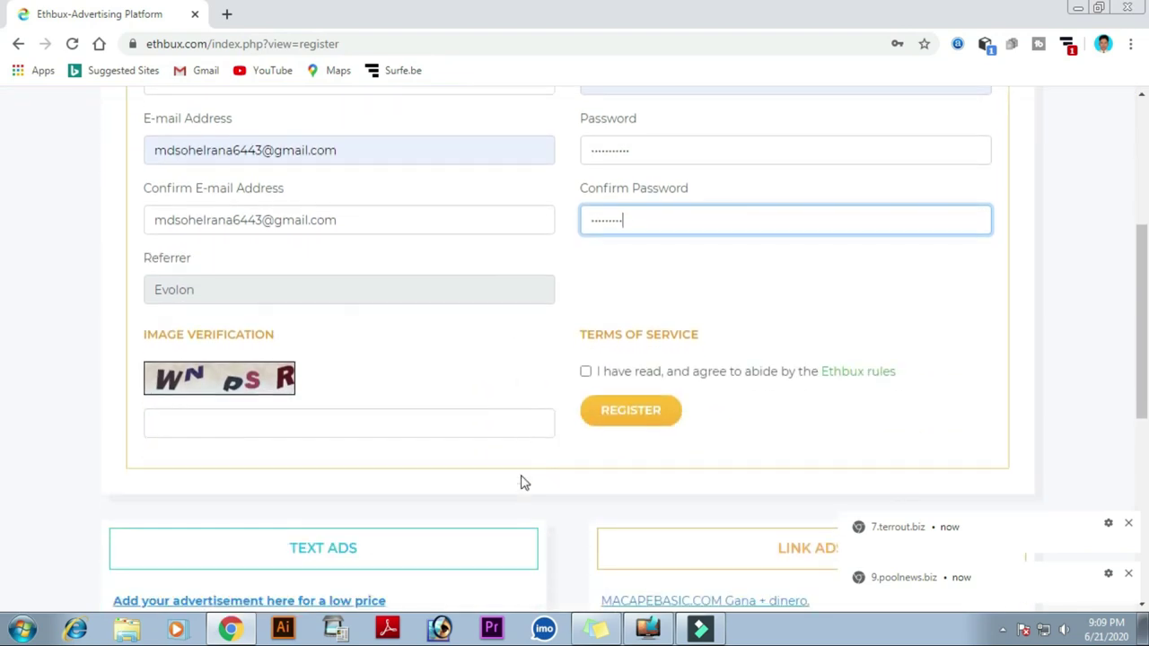
Step: Agree to the Ethbux rules and type the image verification code
click(586, 372)
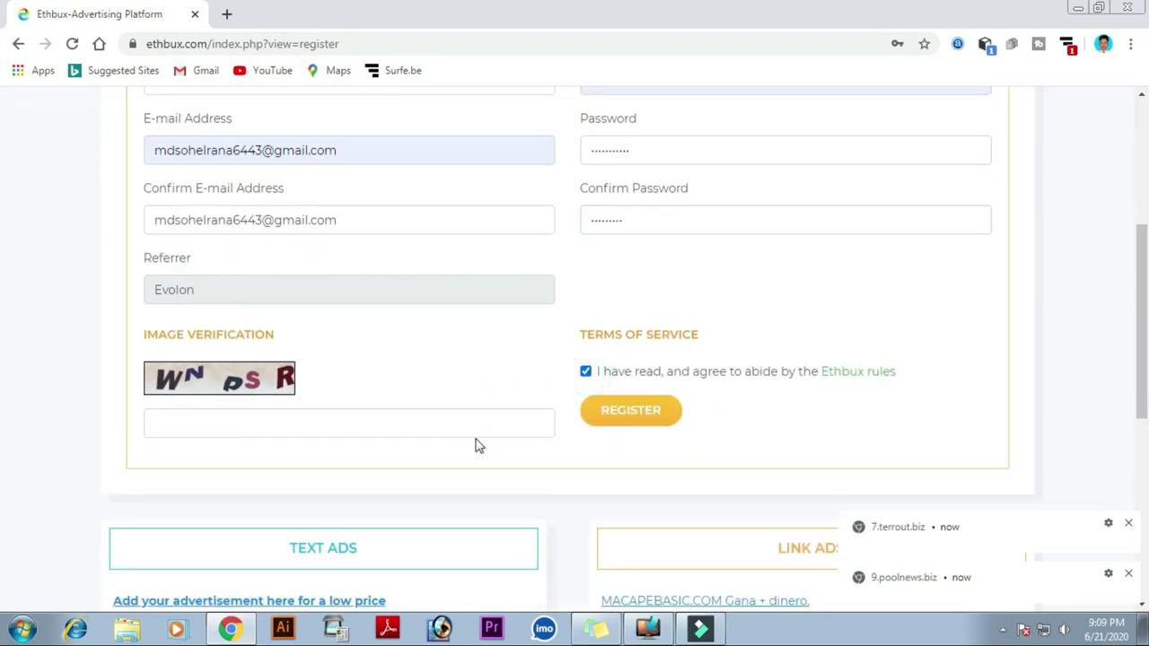
click(246, 427)
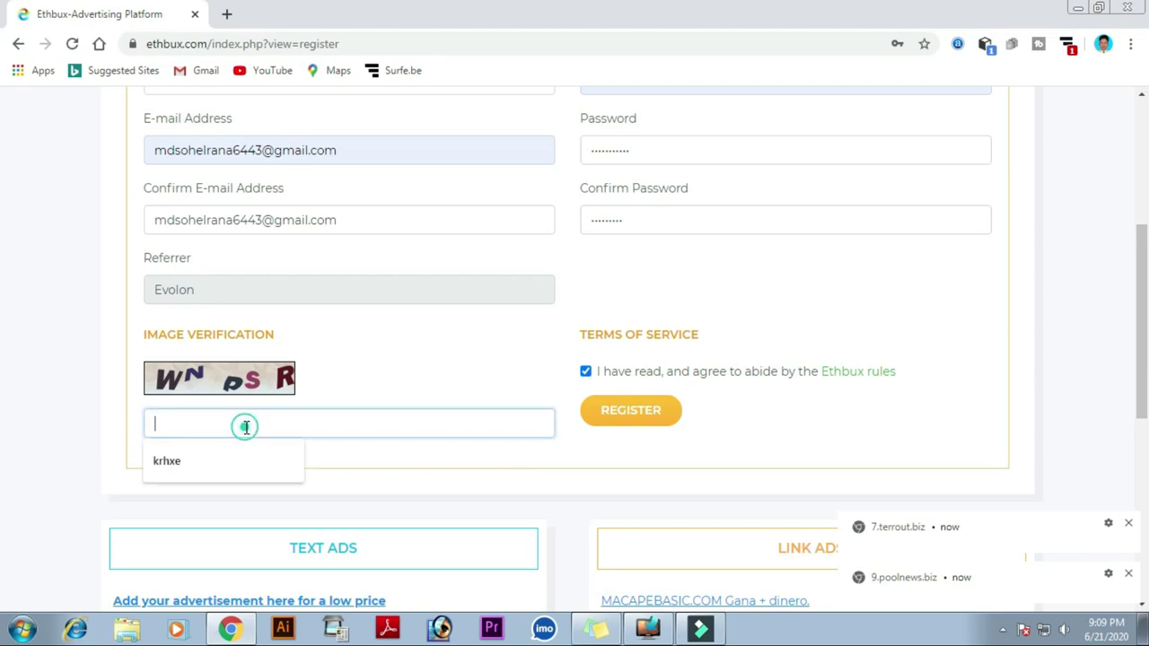
text(WNPSR)
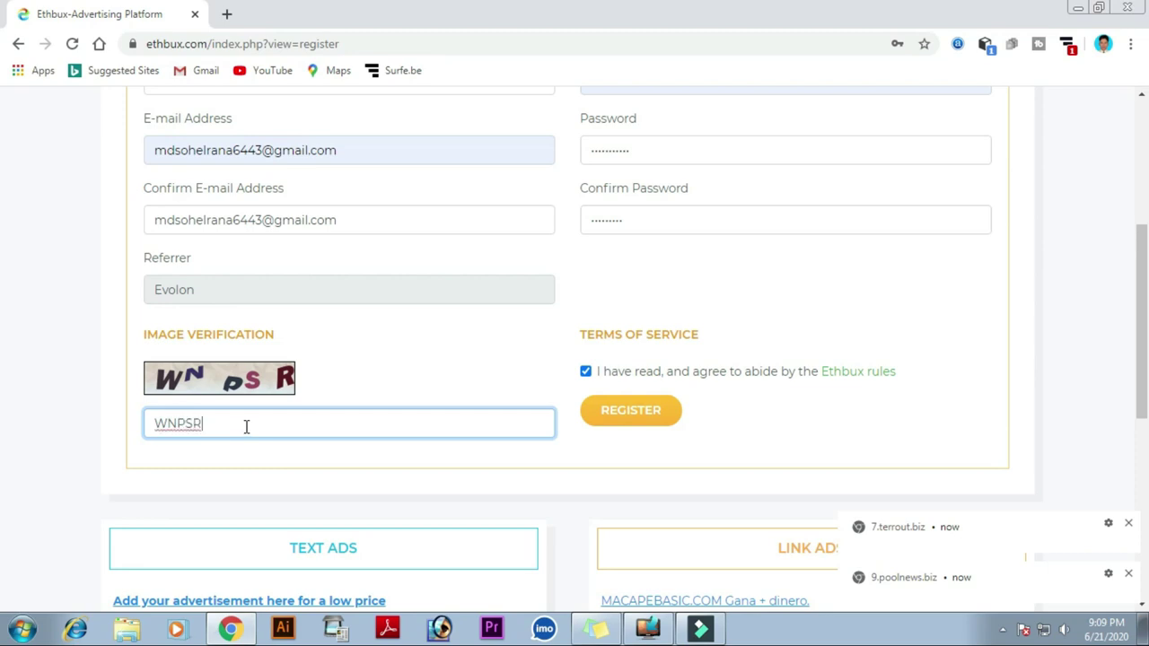
click(246, 426)
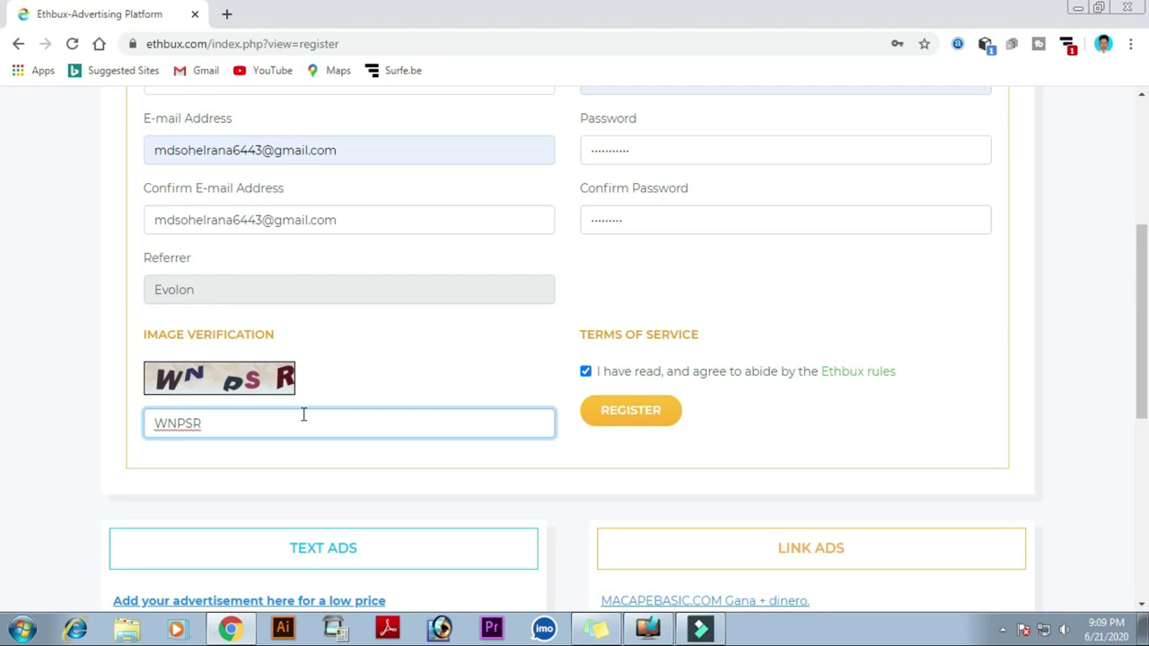
scroll(498, 467, down, 1)
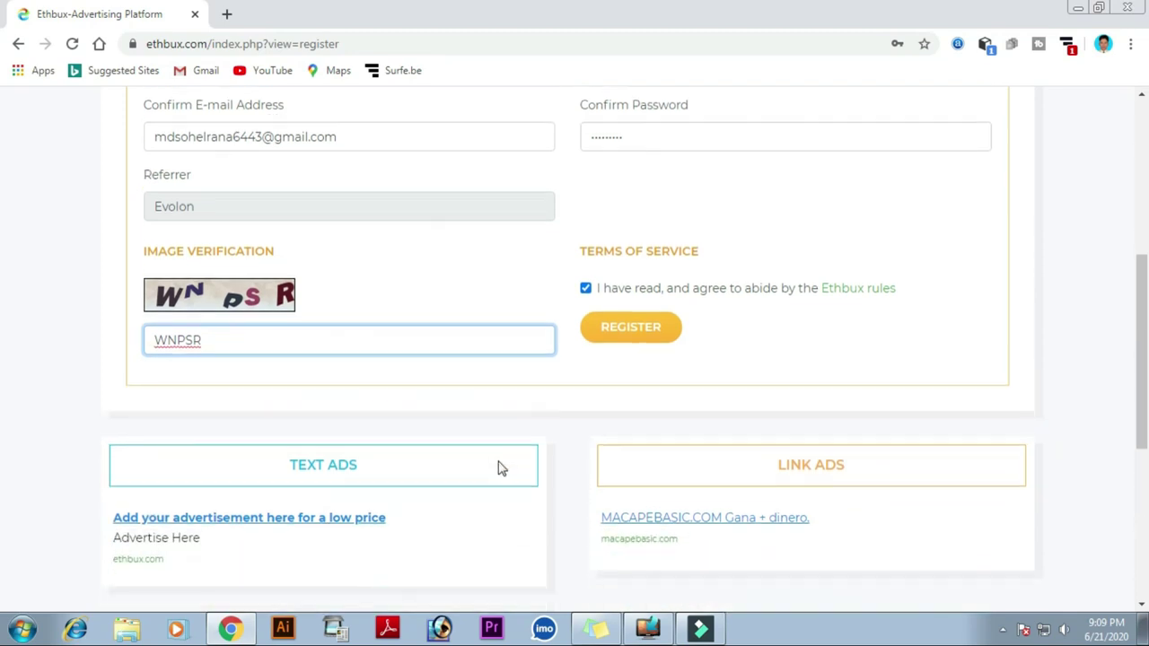
Step: Submit the form, then re-enter matching values in Password and Confirm Password
click(632, 332)
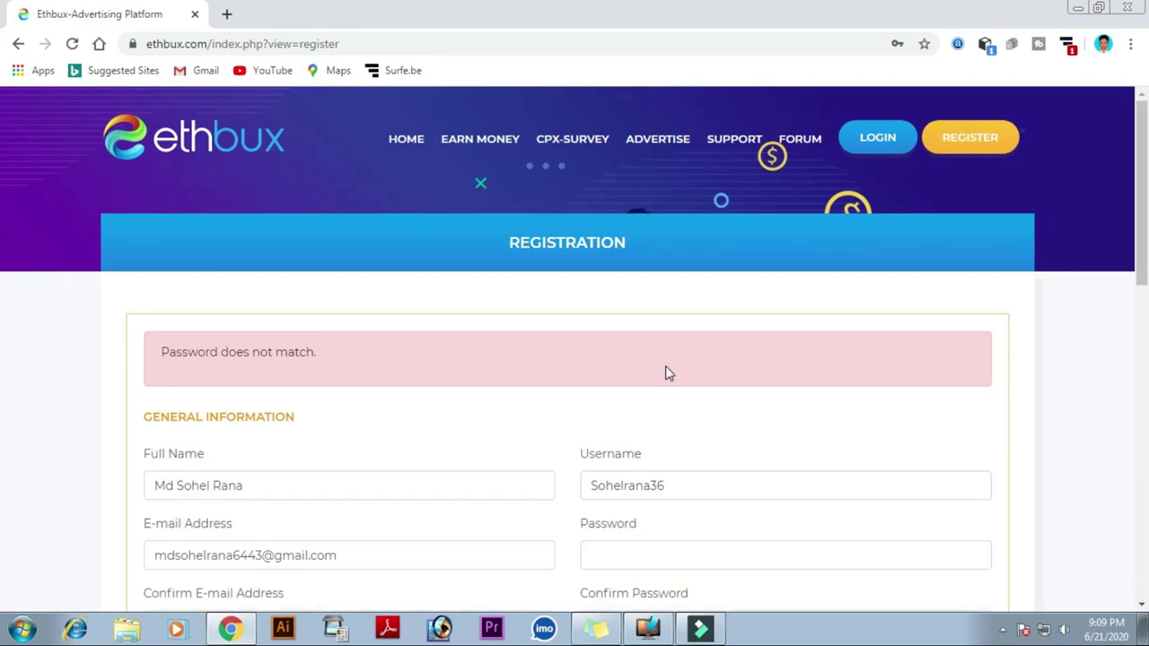
scroll(668, 373, down, 1)
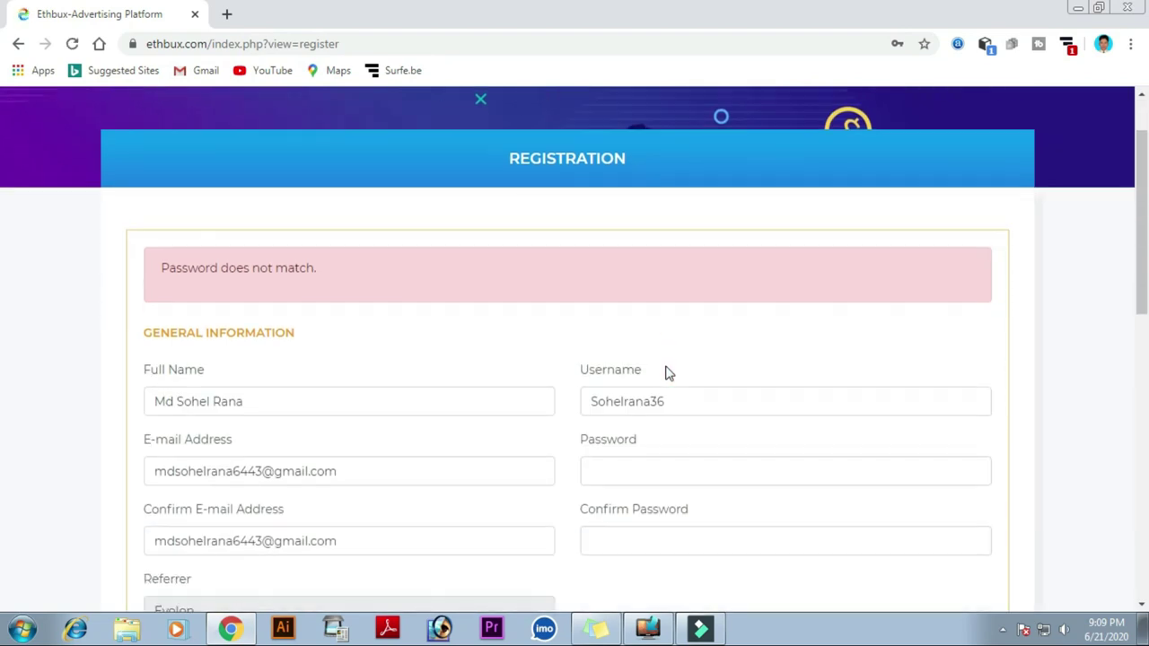
scroll(667, 373, down, 1)
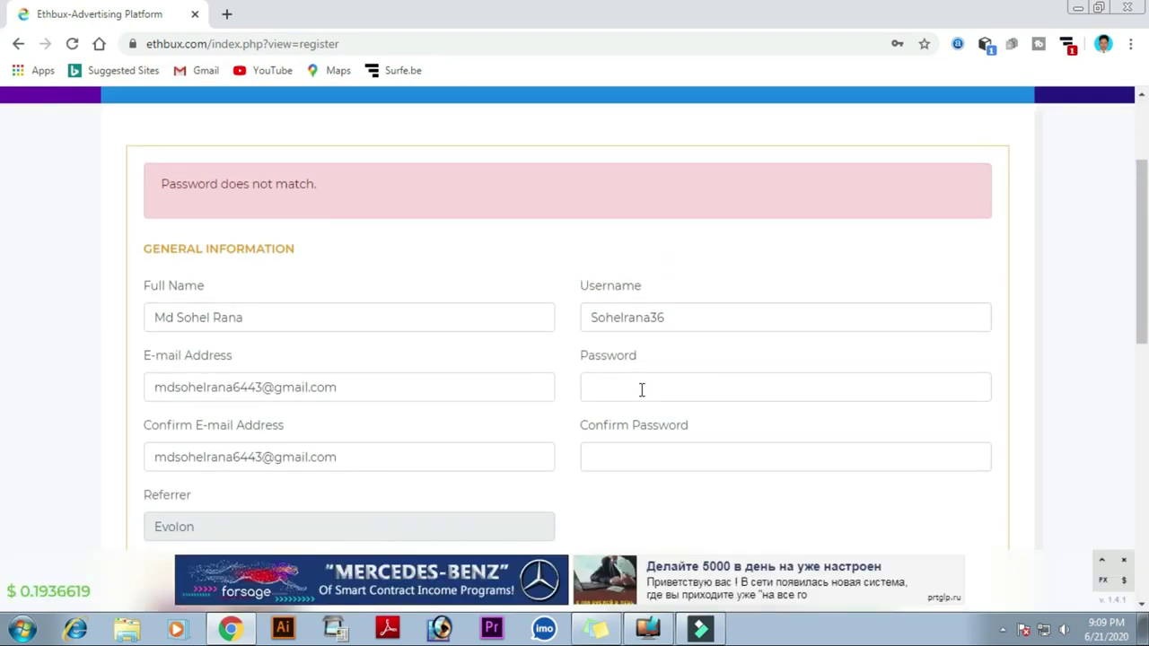
click(642, 389)
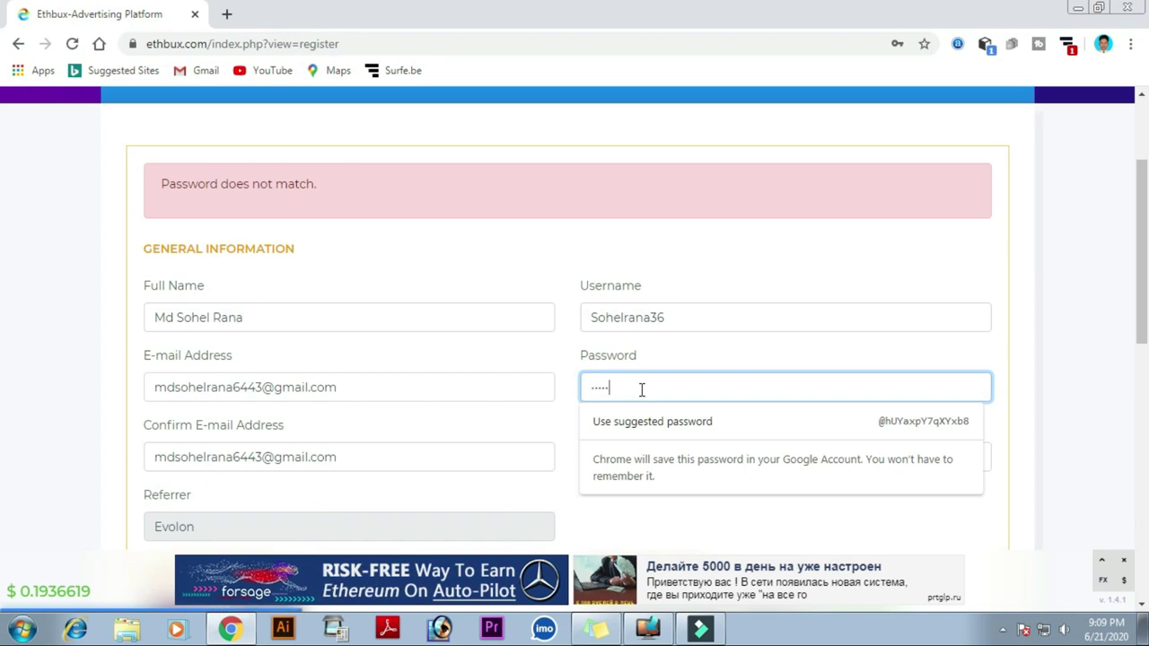
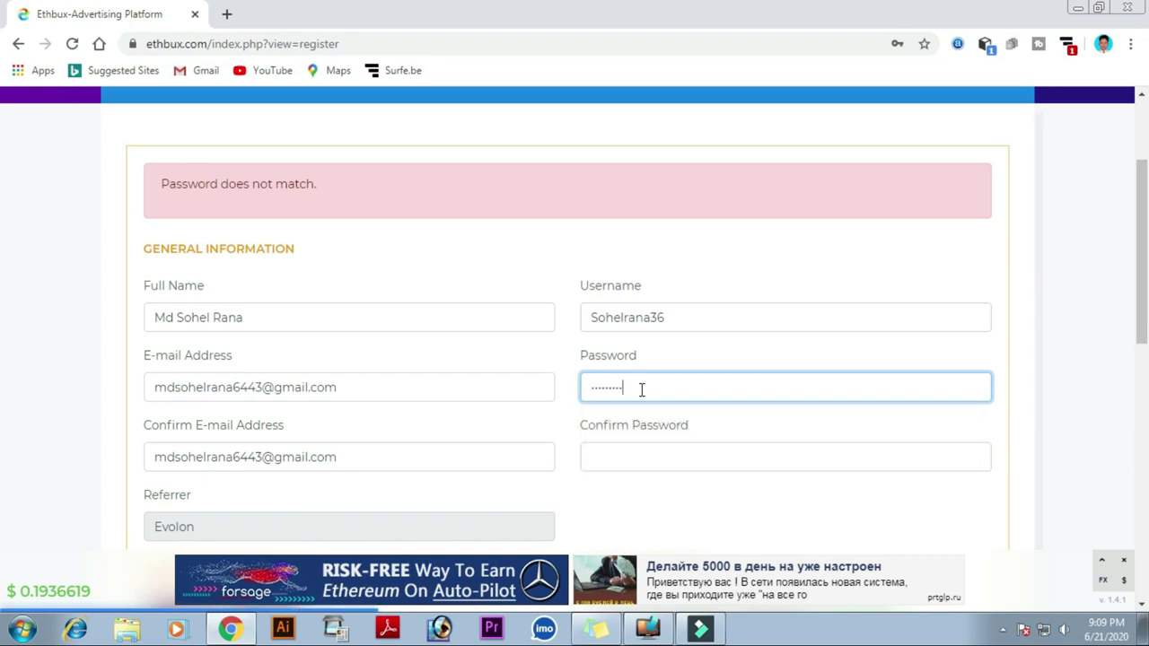
click(652, 466)
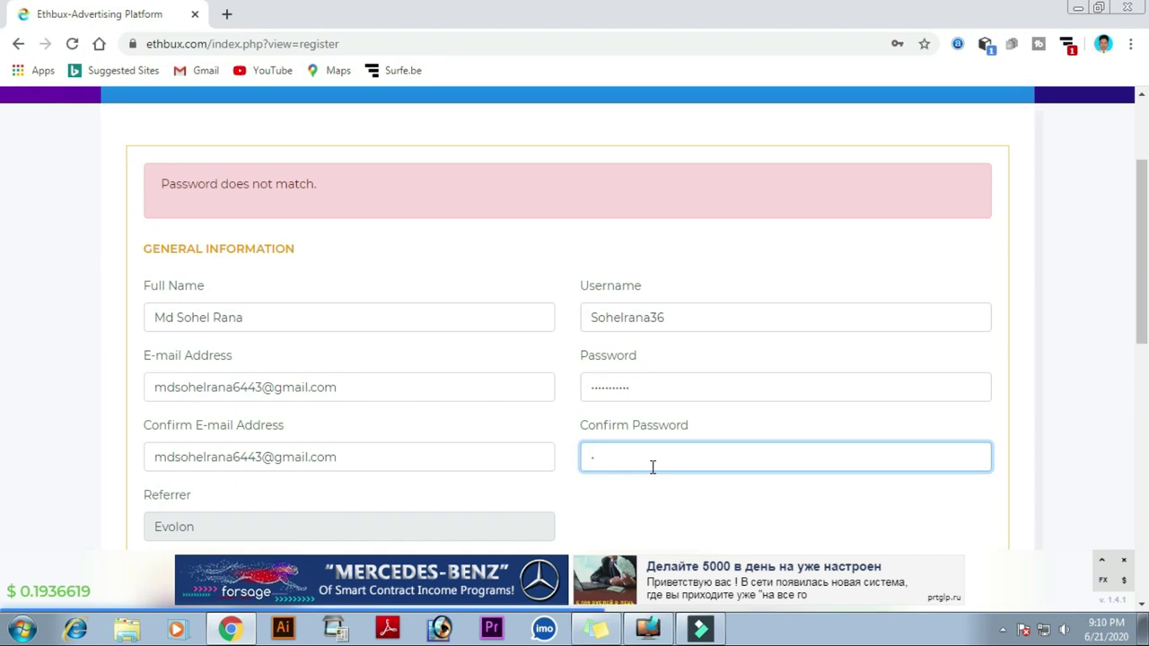
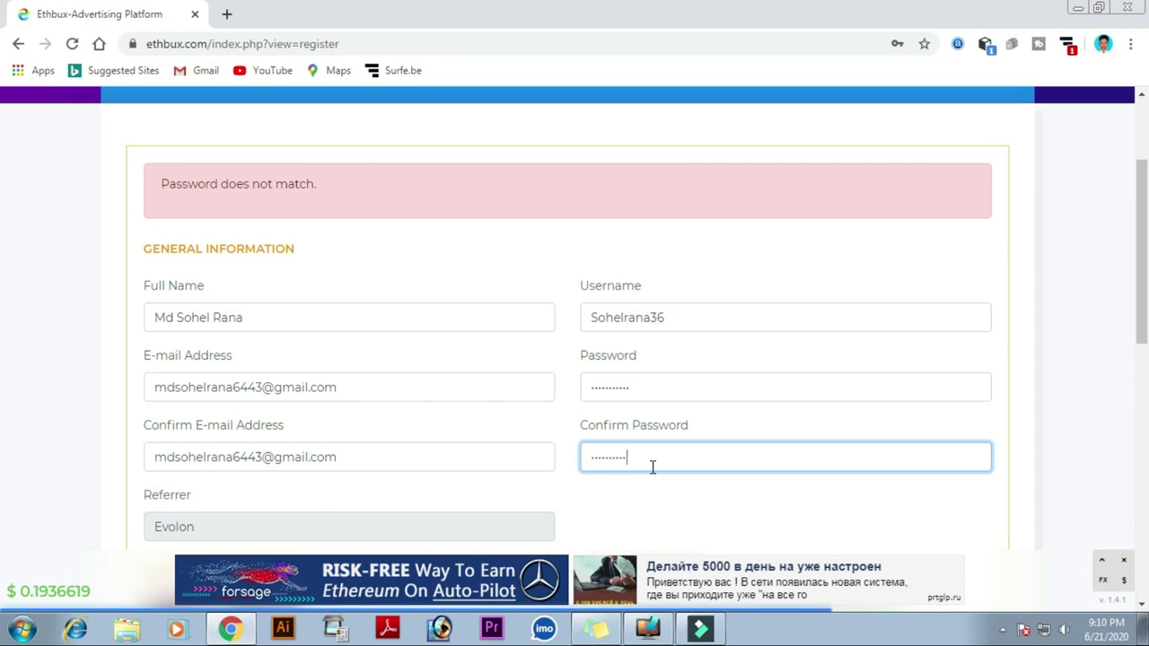
Step: Tick the rules agreement, enter the new image code and resubmit the registration
scroll(653, 466, down, 2)
click(586, 443)
click(587, 440)
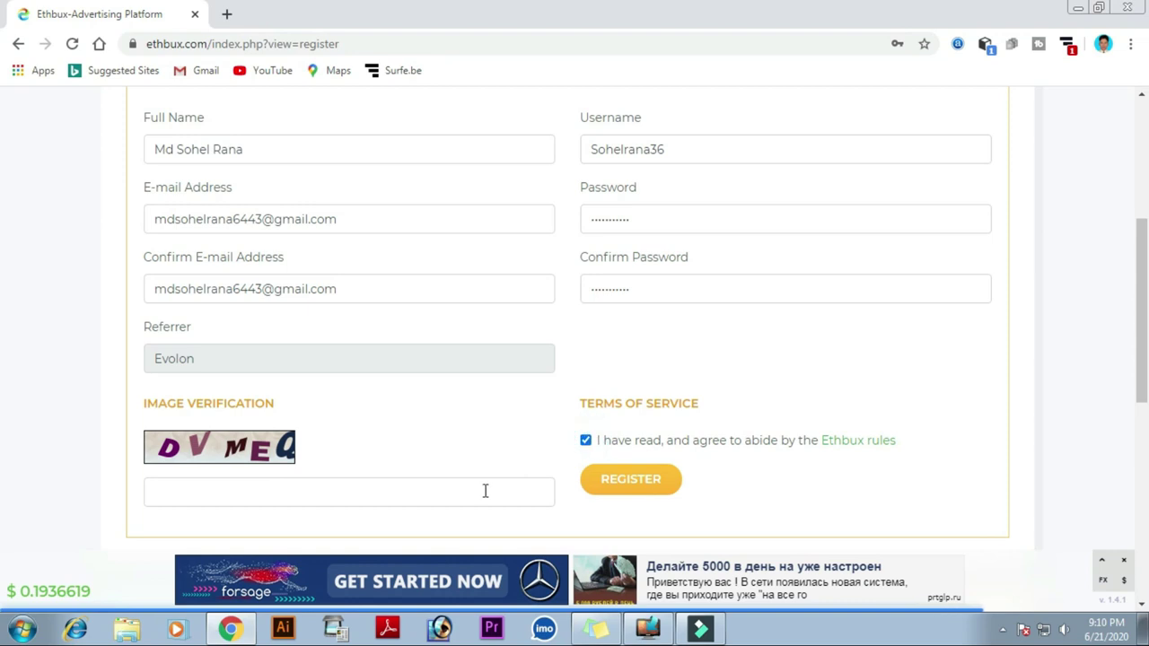
click(485, 490)
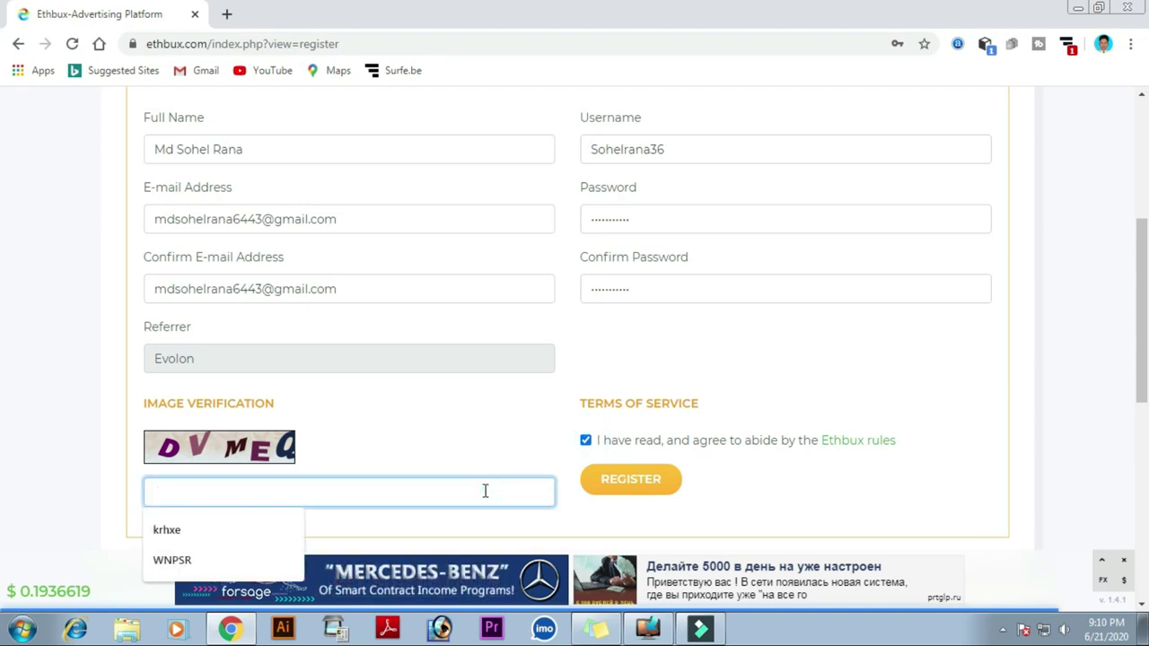
text(DVMEQ)
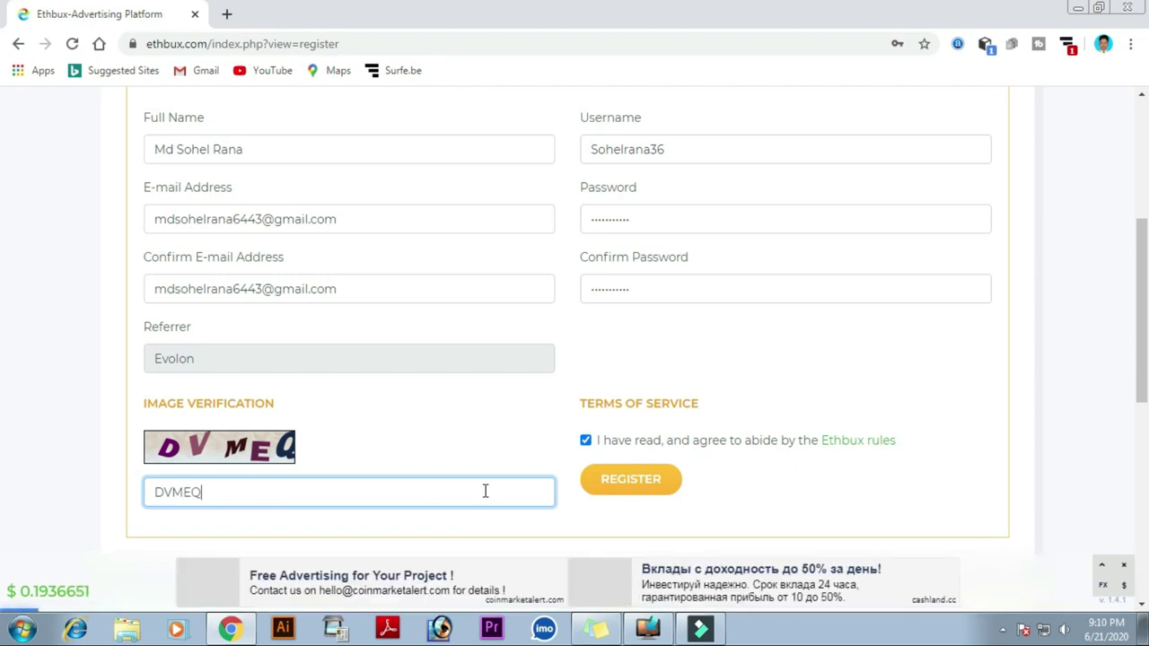
click(608, 486)
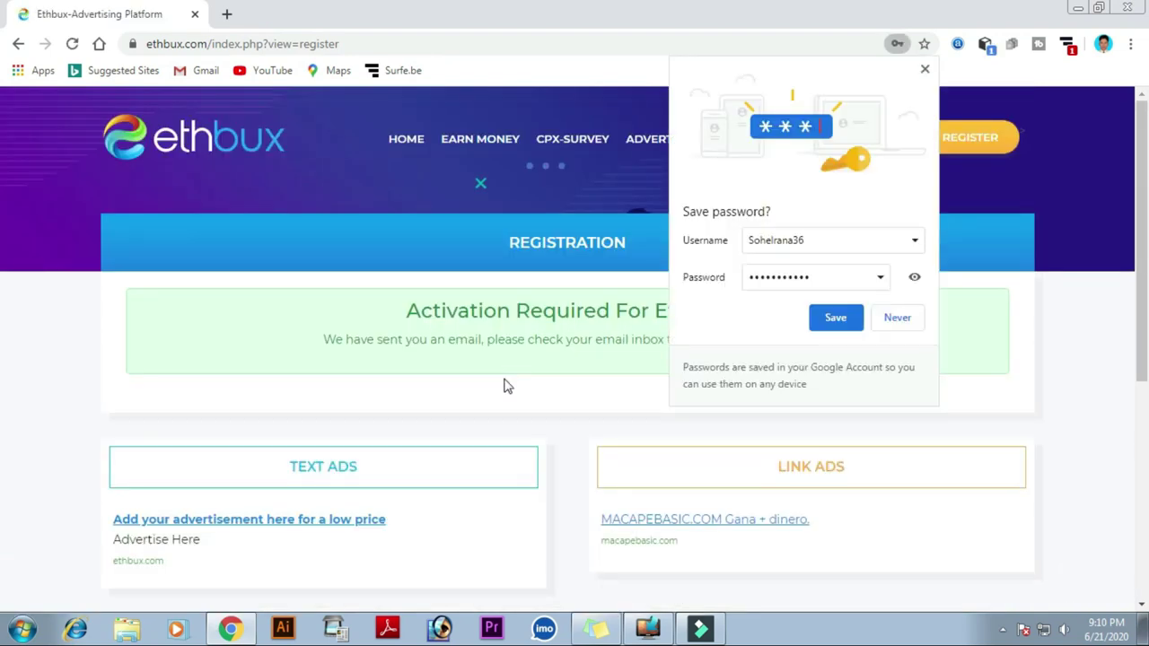
Step: Save the new Ethbux login in Chrome and review the Activation Required page
click(827, 323)
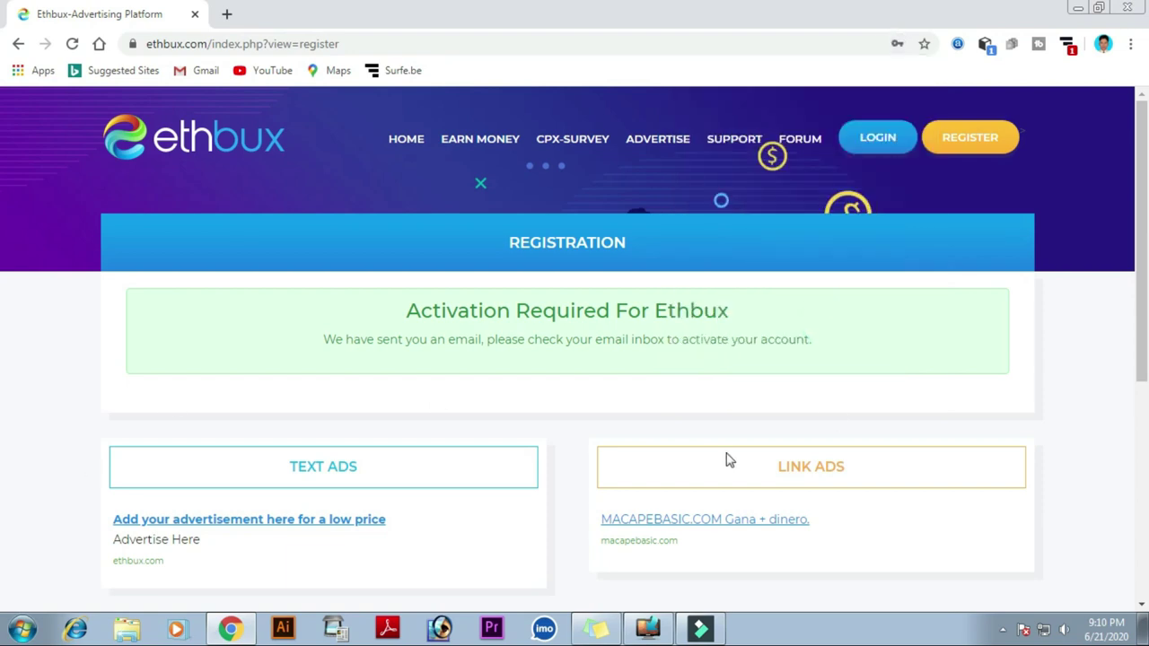
scroll(729, 460, down, 1)
scroll(729, 460, down, 1)
scroll(728, 459, up, 2)
scroll(729, 459, down, 5)
scroll(729, 459, up, 5)
scroll(669, 413, down, 2)
scroll(669, 413, up, 1)
scroll(669, 415, up, 1)
Step: Log in on Members Login with the image code and read the 'Your account is not activated' warning
click(879, 142)
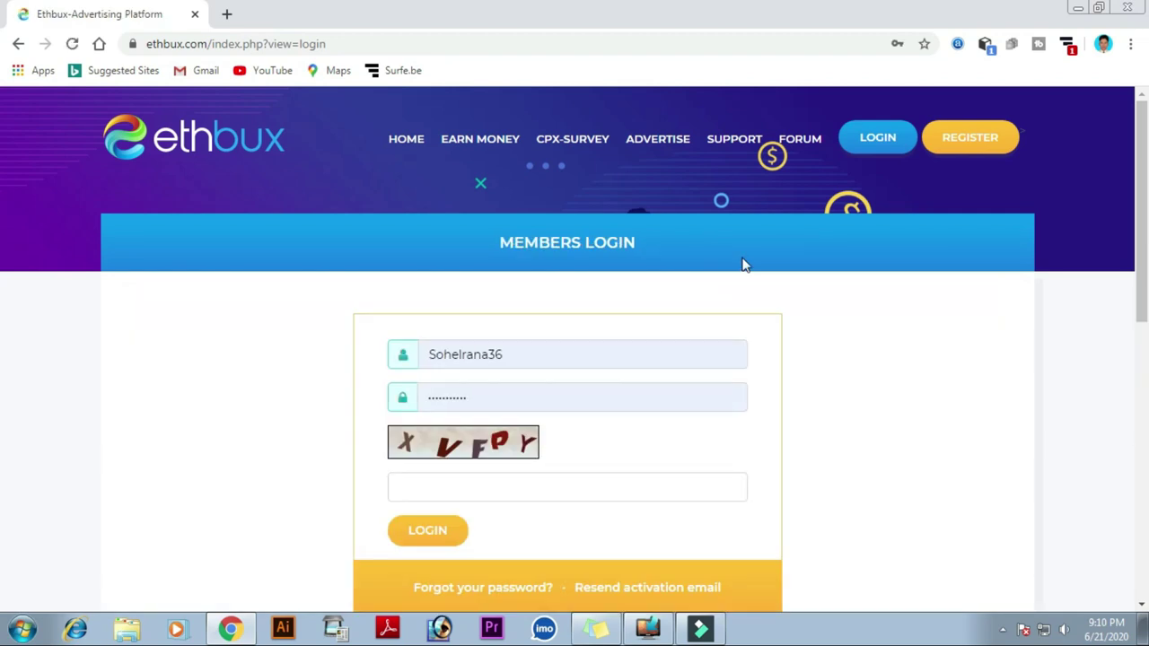
scroll(743, 264, down, 1)
click(451, 410)
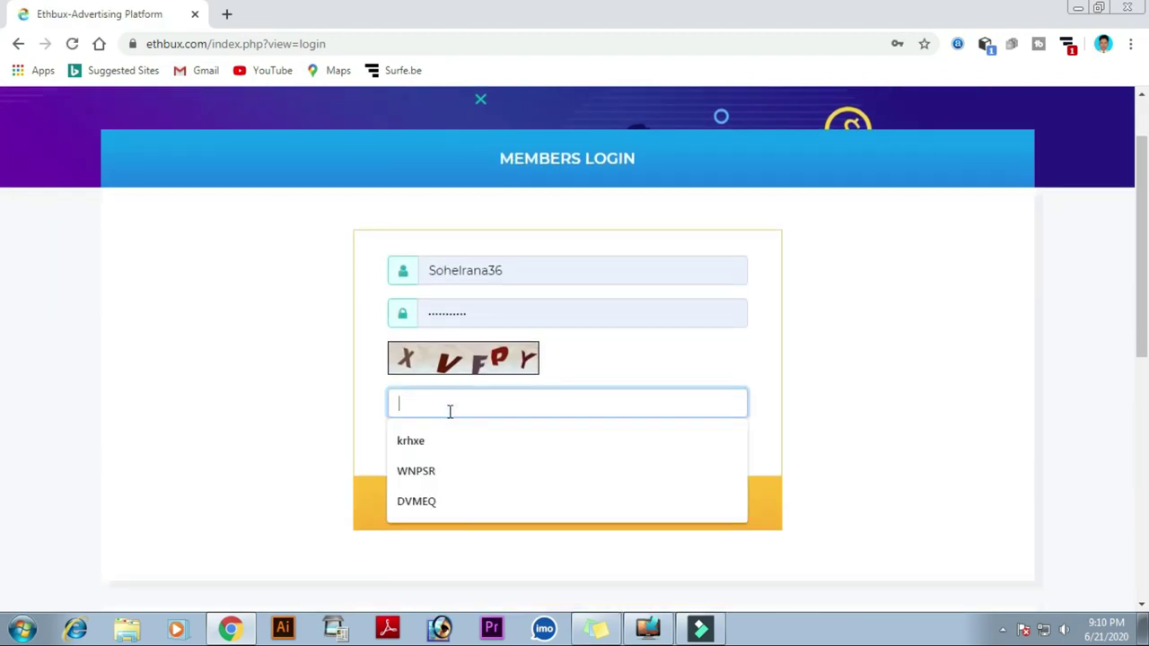
text(XVFPY)
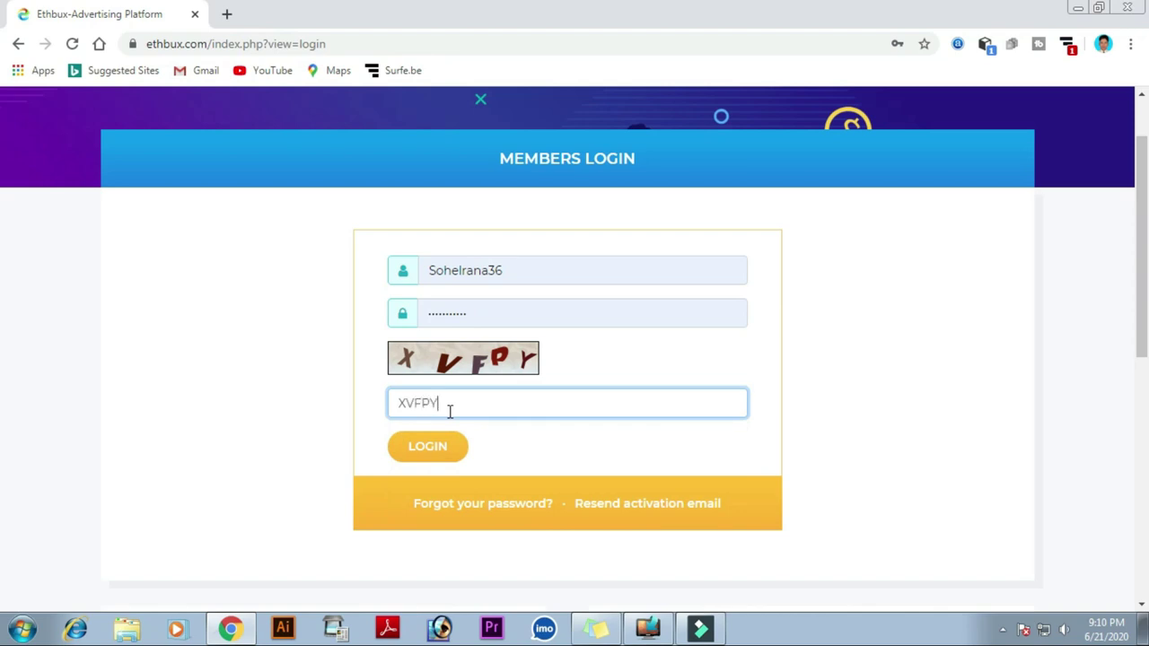
click(416, 449)
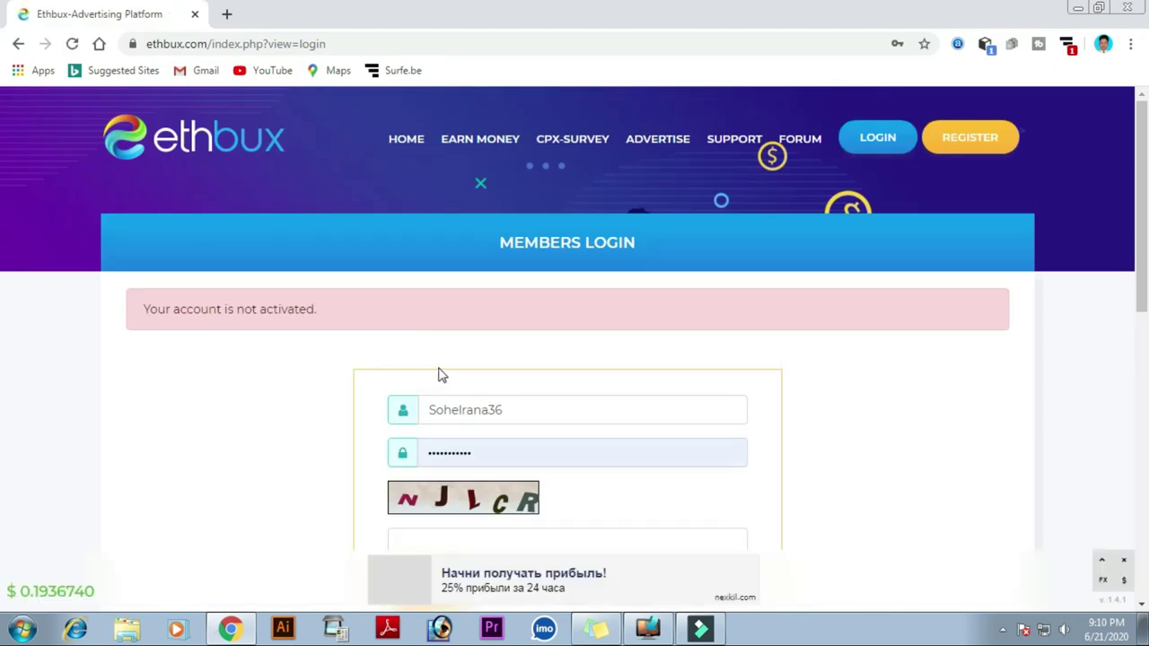
scroll(440, 373, down, 1)
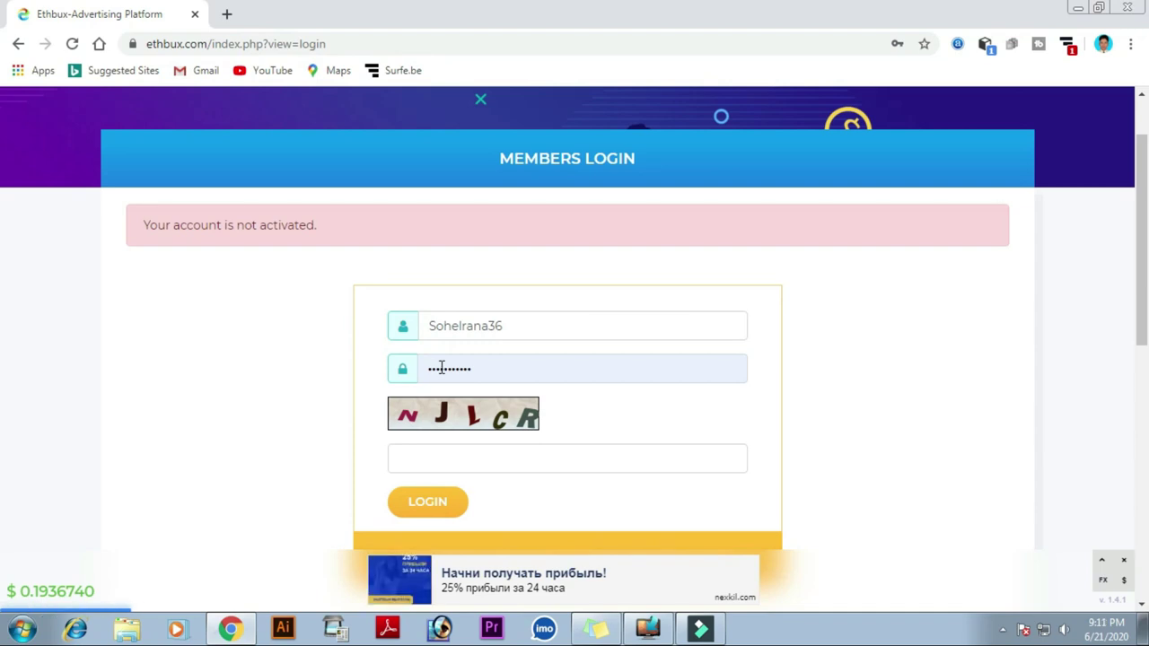
scroll(441, 368, down, 2)
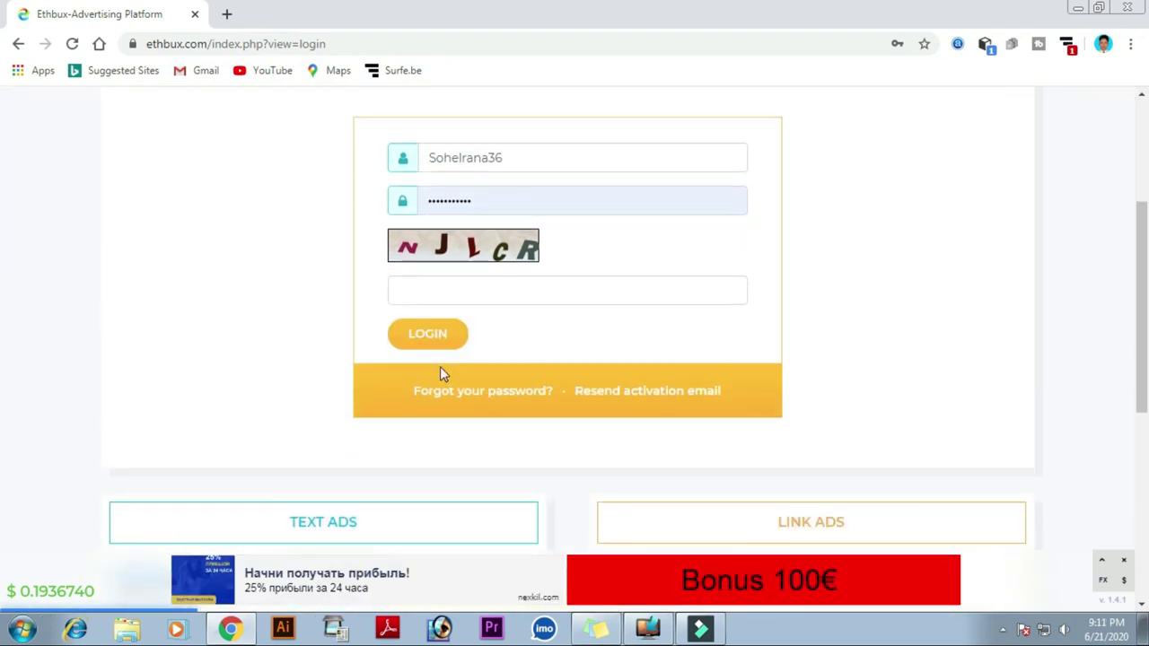
scroll(440, 370, down, 1)
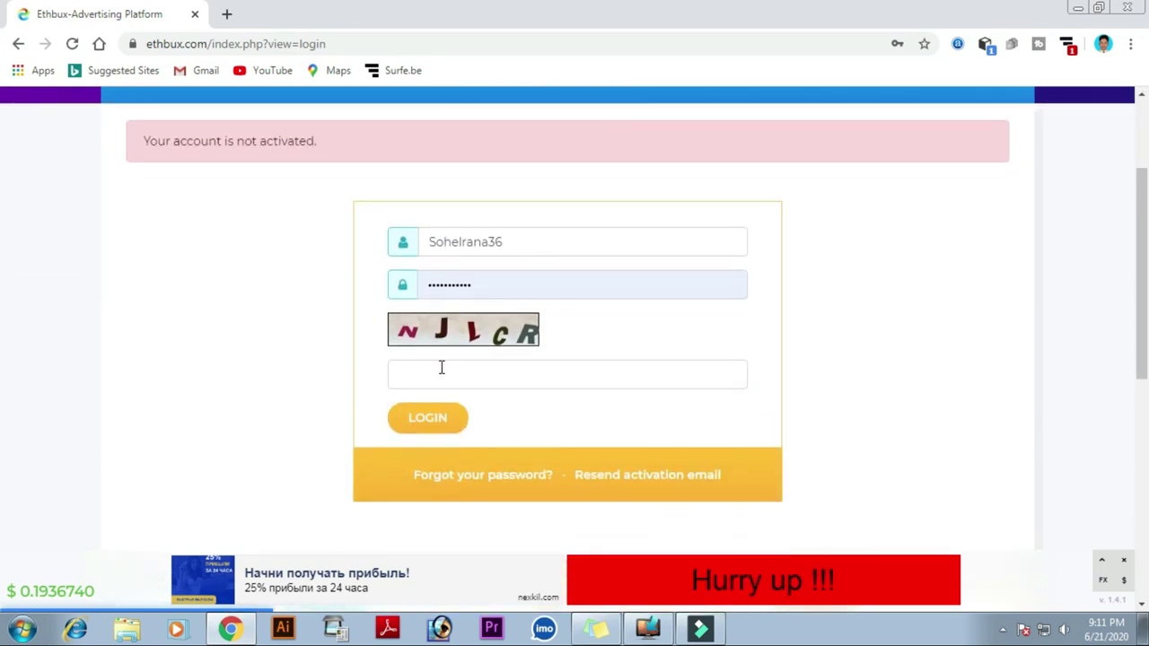
scroll(440, 370, up, 2)
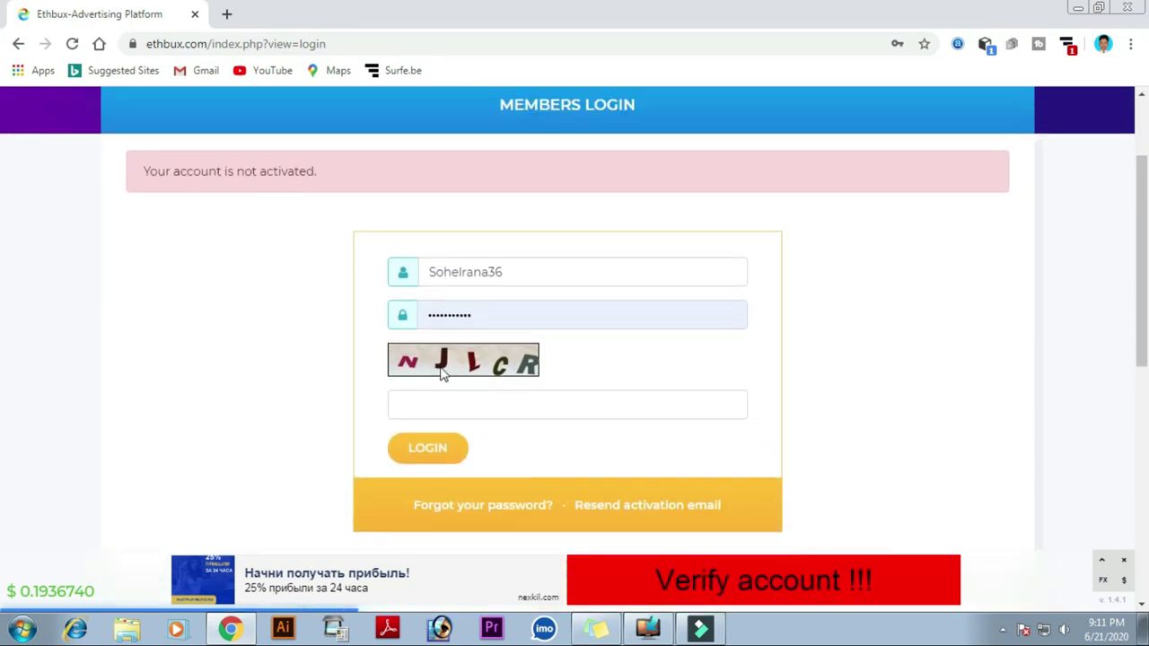
Step: In a new tab, open the 'Action Required to Activate Membership for Ethbux' Gmail message and its activation link
click(227, 18)
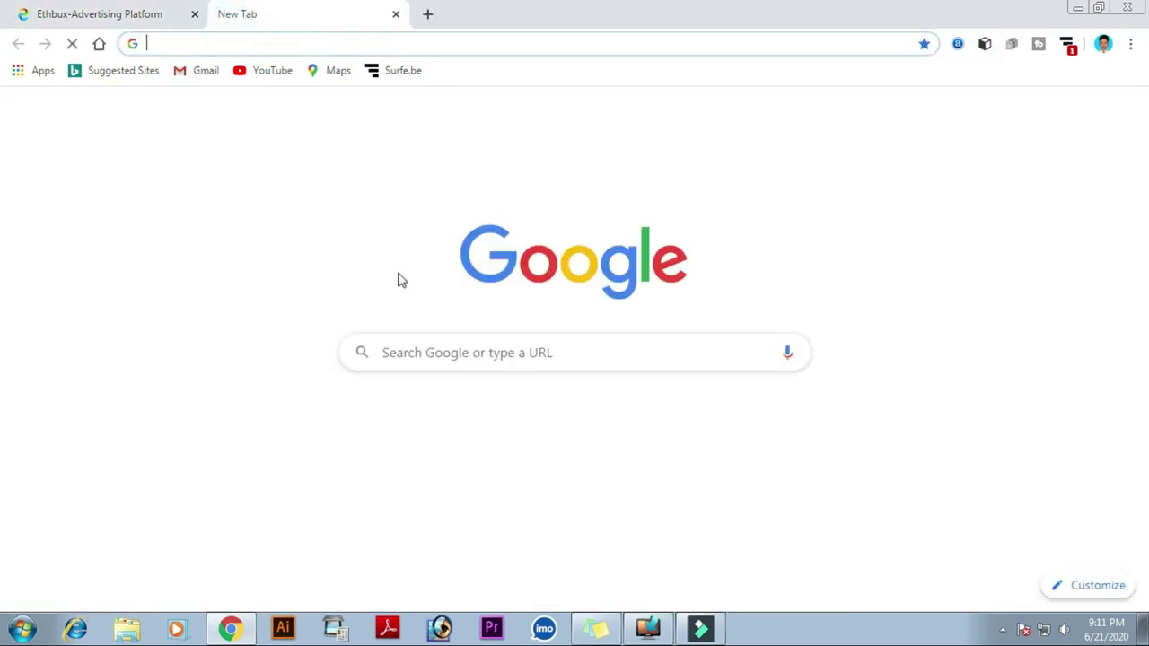
click(997, 114)
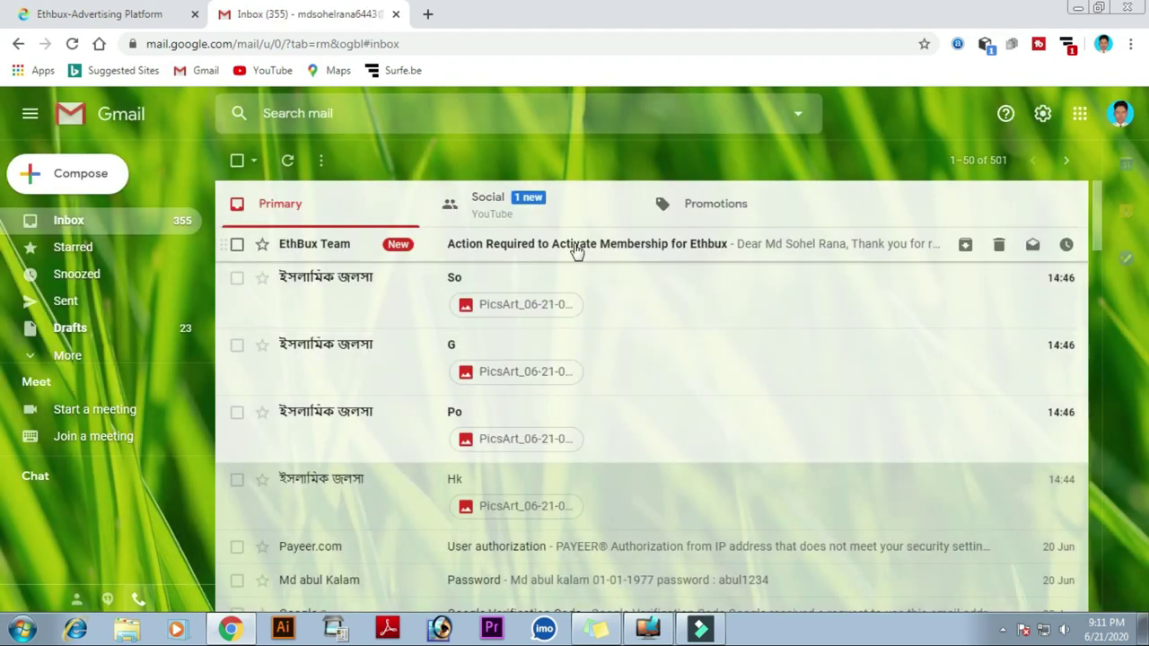
click(576, 250)
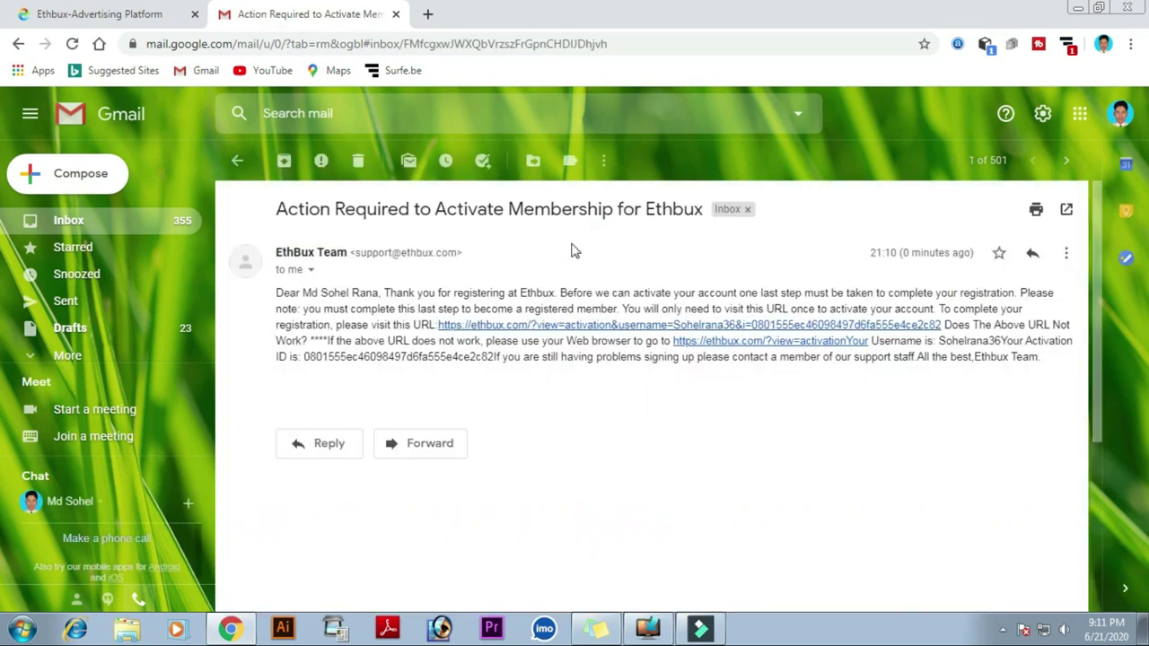
click(704, 327)
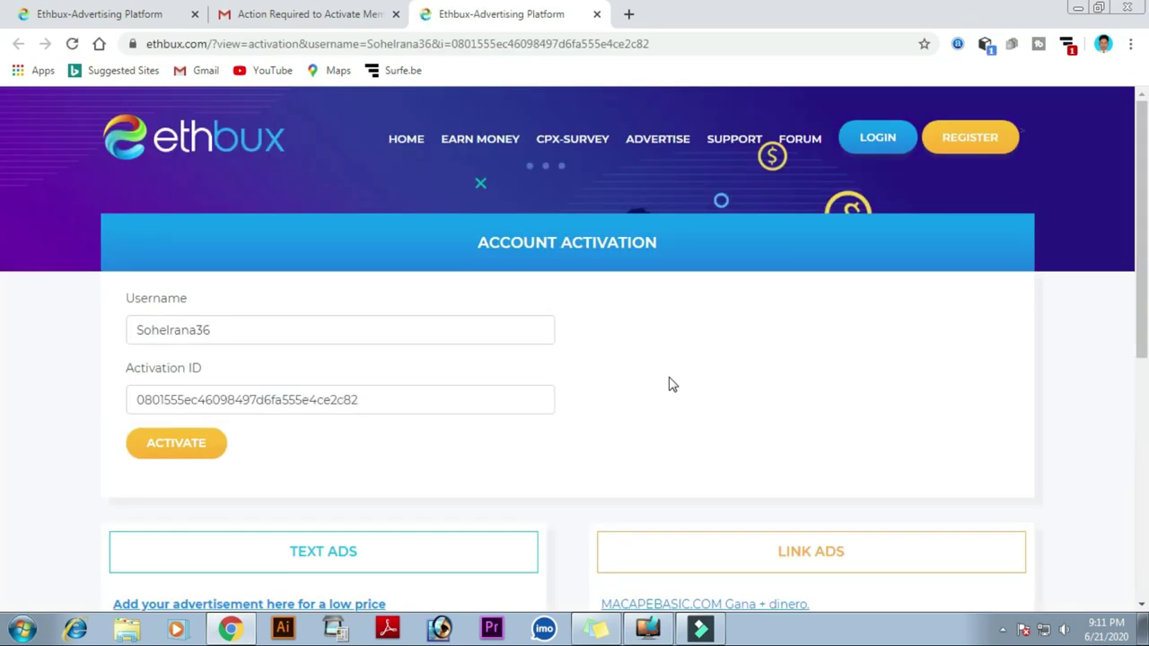
Step: Select the prefilled Activation ID and copy it via the right-click menu
scroll(413, 403, down, 1)
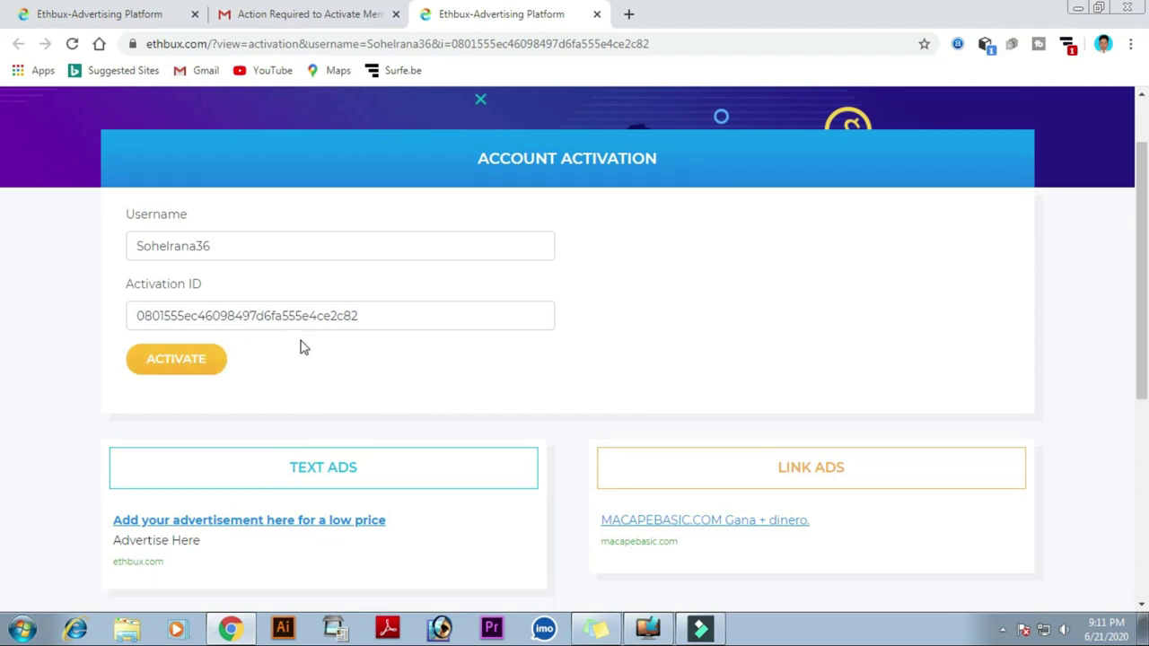
drag(376, 321, 129, 316)
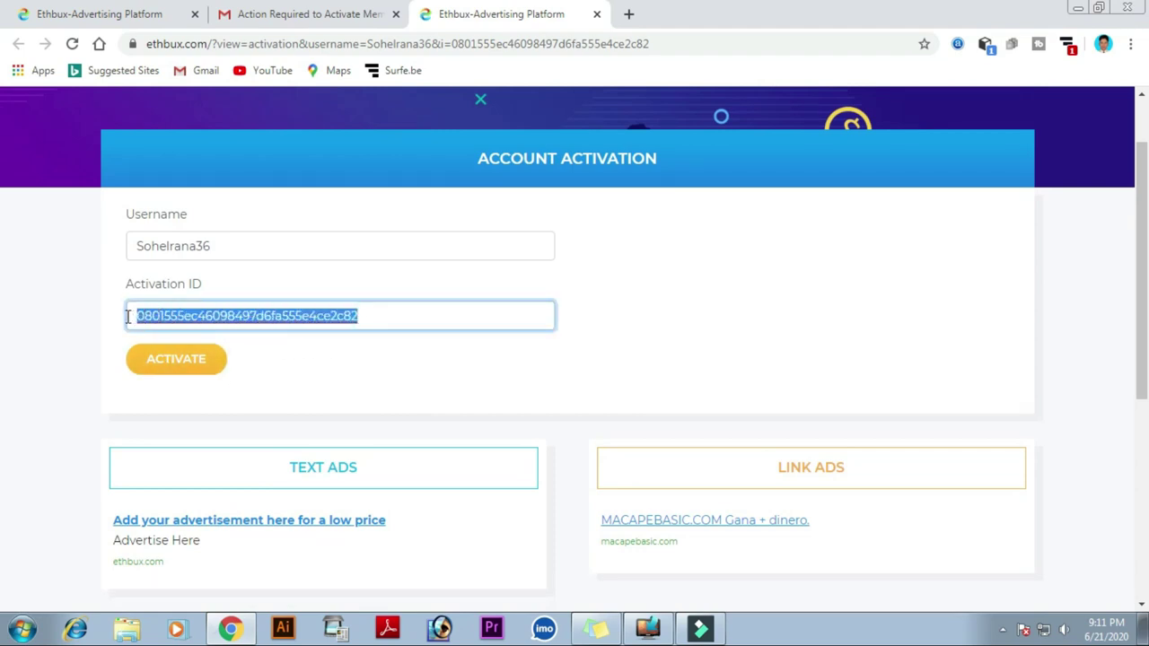
right_click(180, 314)
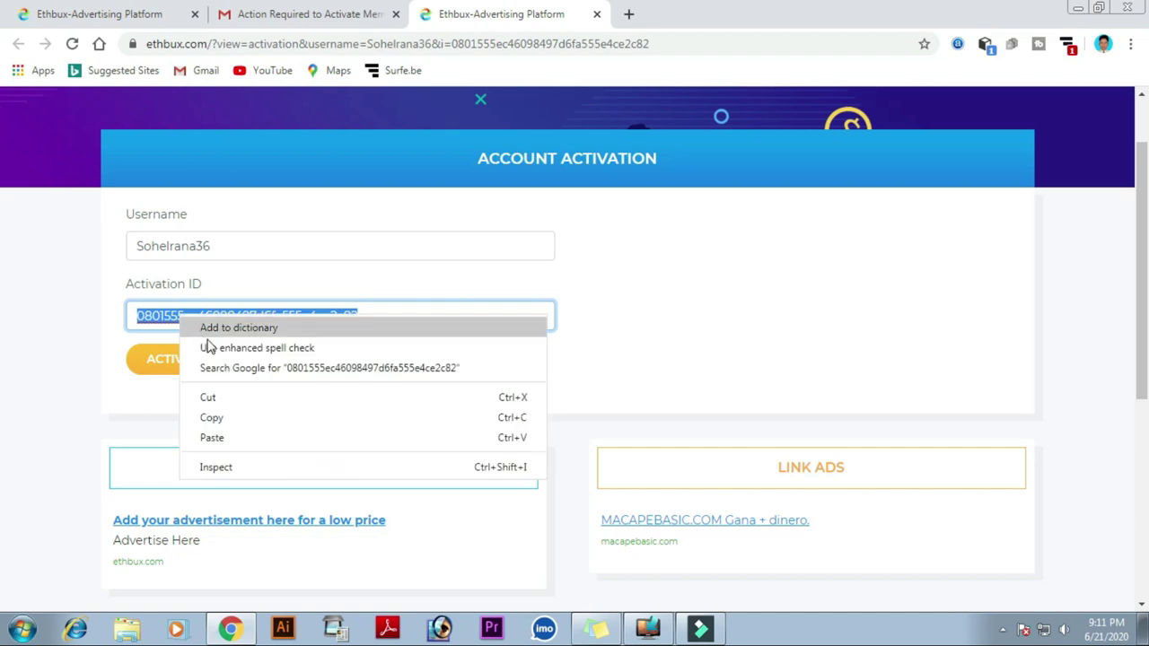
click(221, 416)
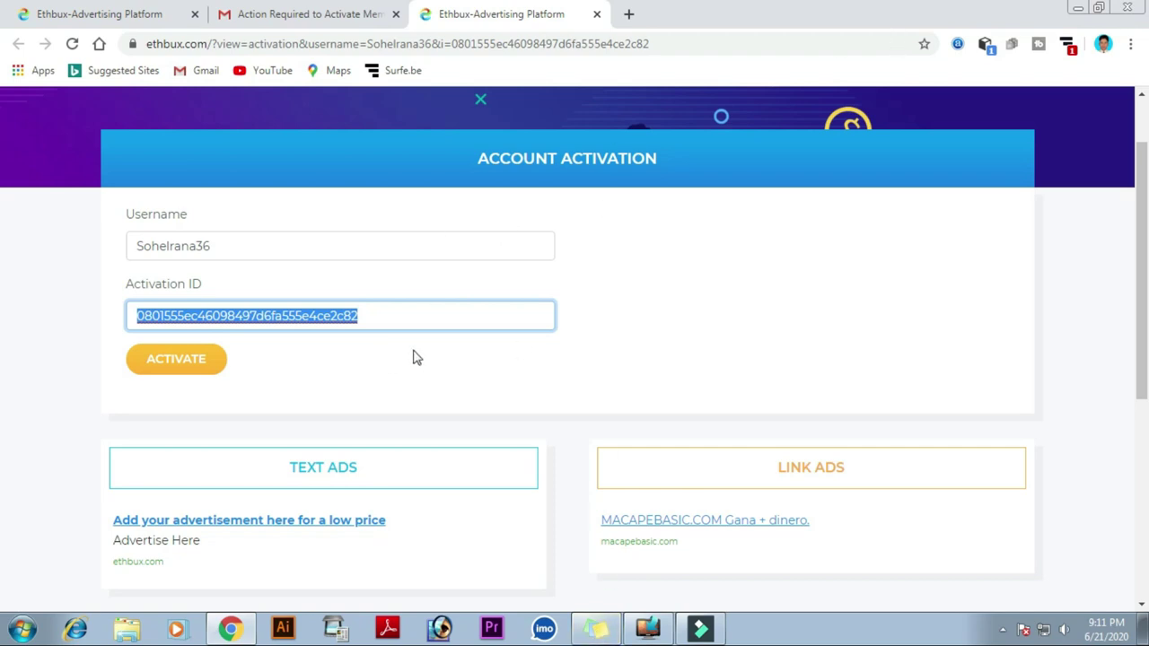
Step: Press ACTIVATE and review the 'Welcome to Ethbux' confirmation page
click(182, 365)
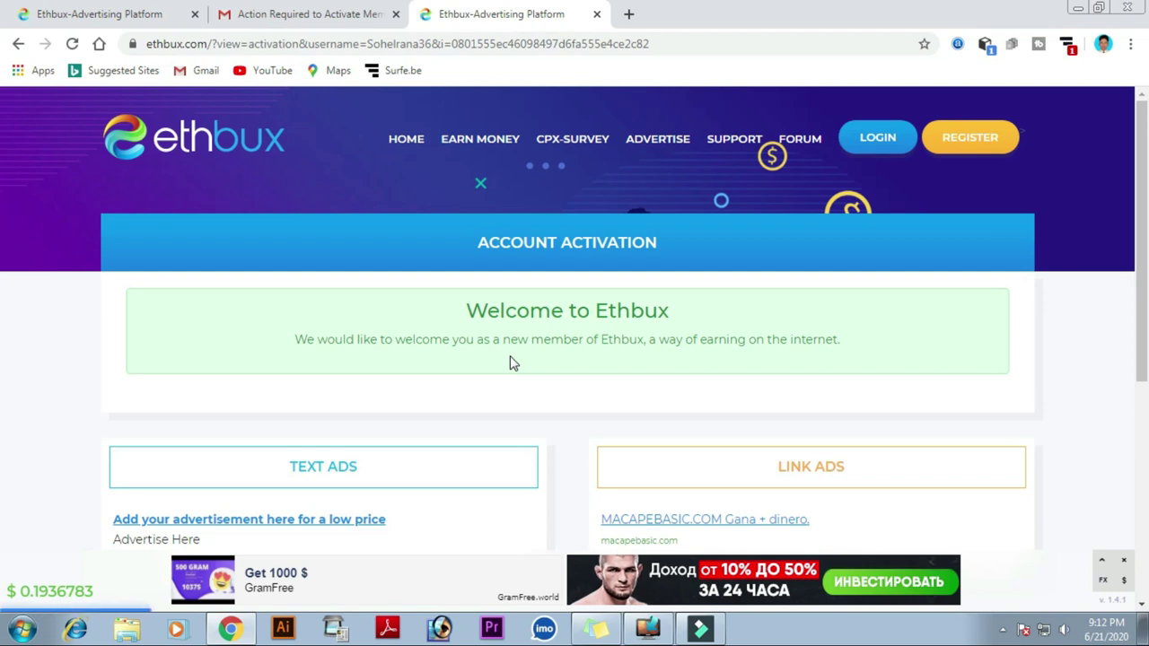
scroll(828, 362, down, 2)
scroll(829, 362, up, 2)
scroll(743, 361, down, 1)
scroll(743, 362, up, 1)
scroll(826, 356, down, 2)
scroll(826, 357, up, 2)
Step: Log in via the header LOGIN page using autofilled credentials and the captcha code
click(880, 141)
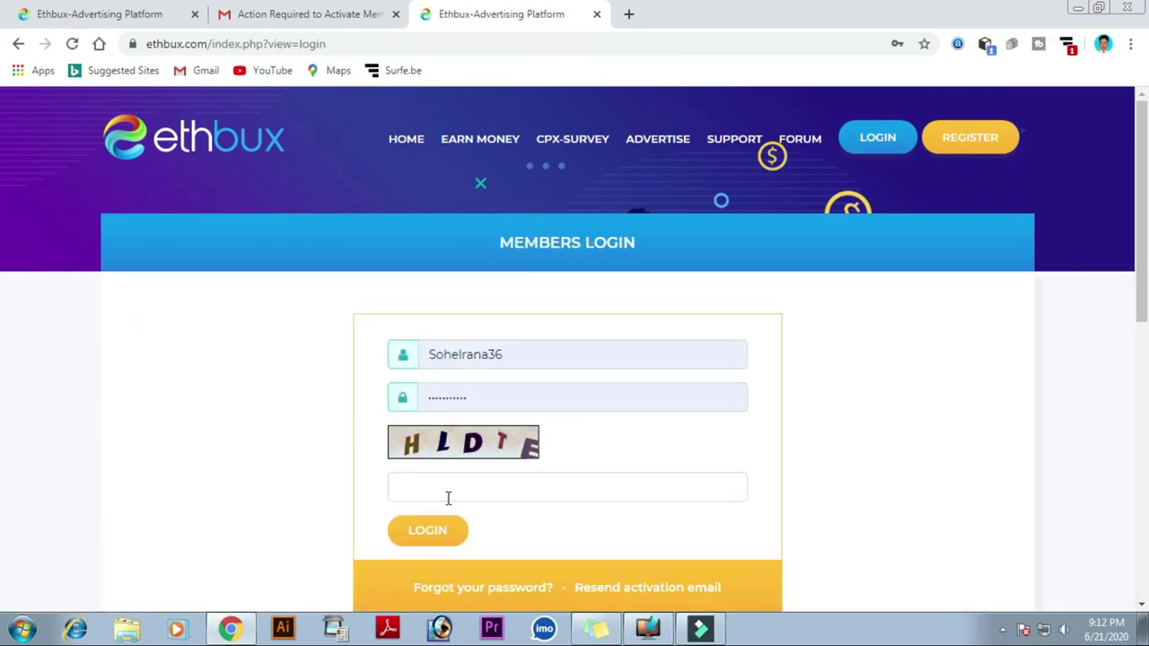
click(450, 487)
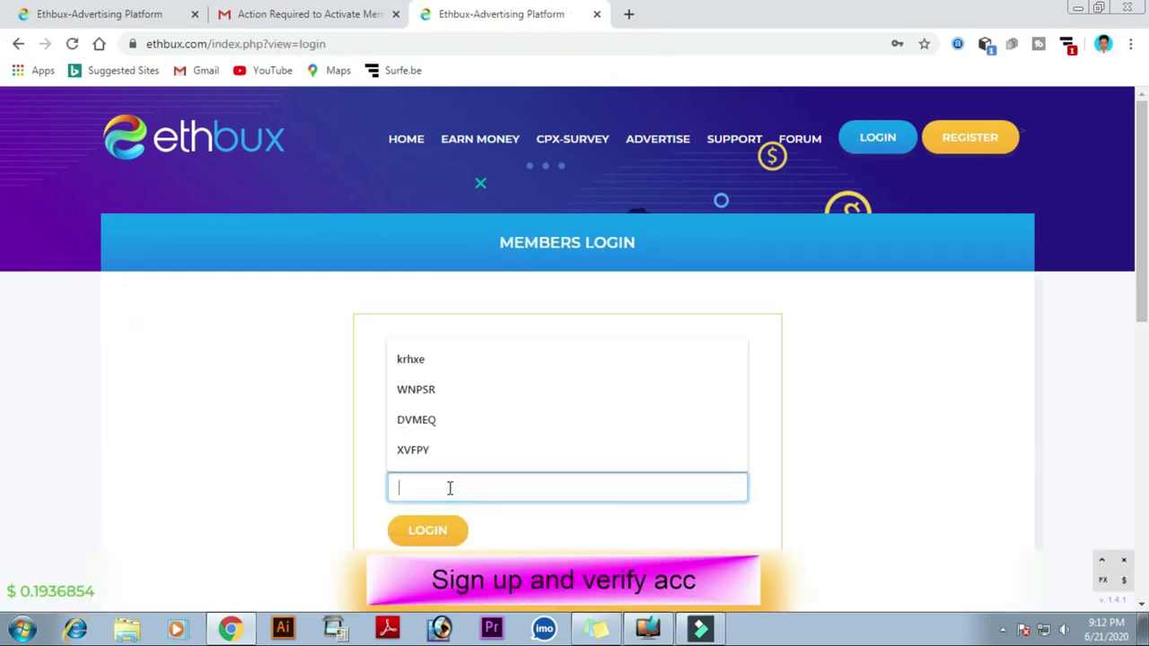
text(HL)
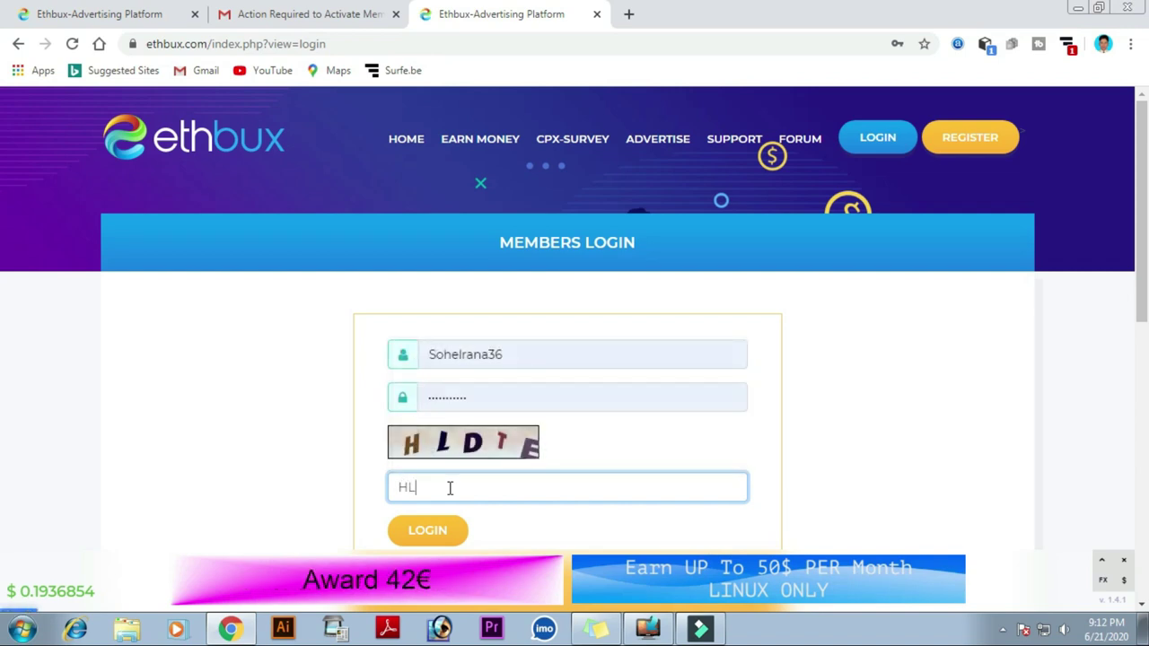
text(DTE)
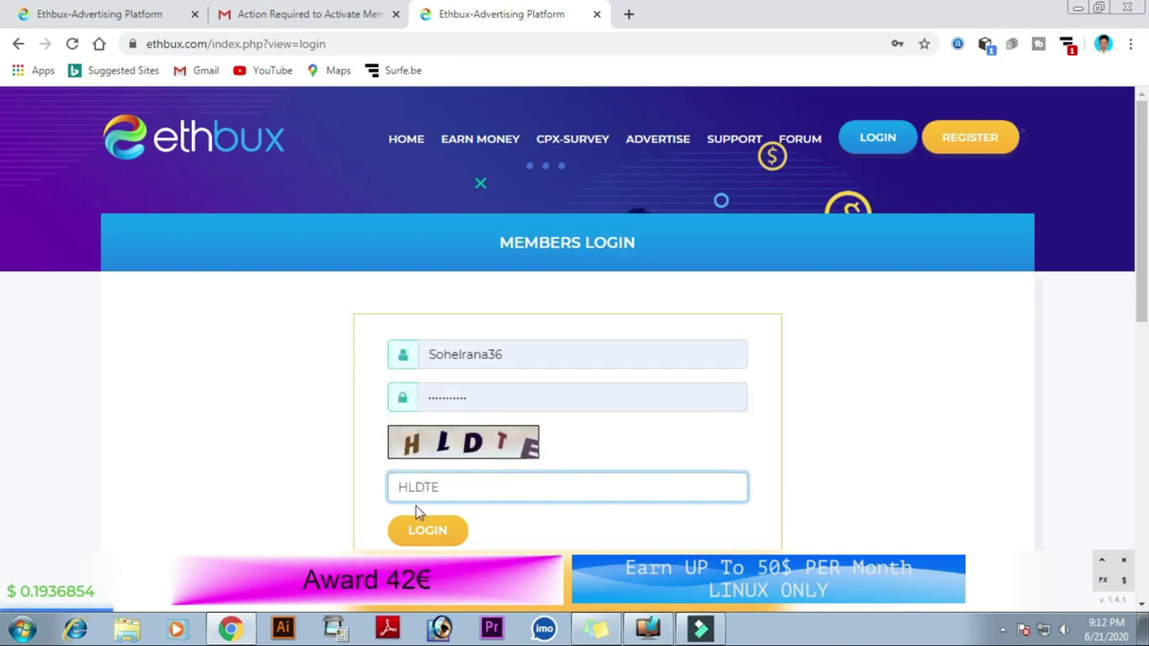
click(422, 528)
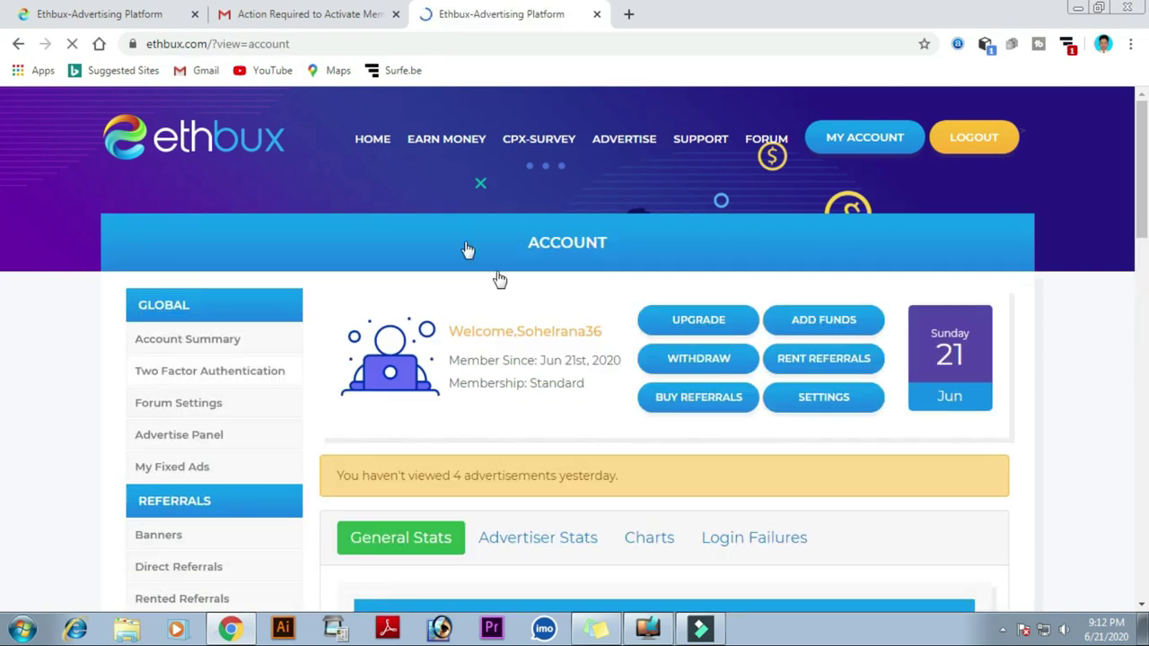
Step: Close the Ethbux News popup with its × and scroll the Account dashboard
scroll(525, 292, down, 2)
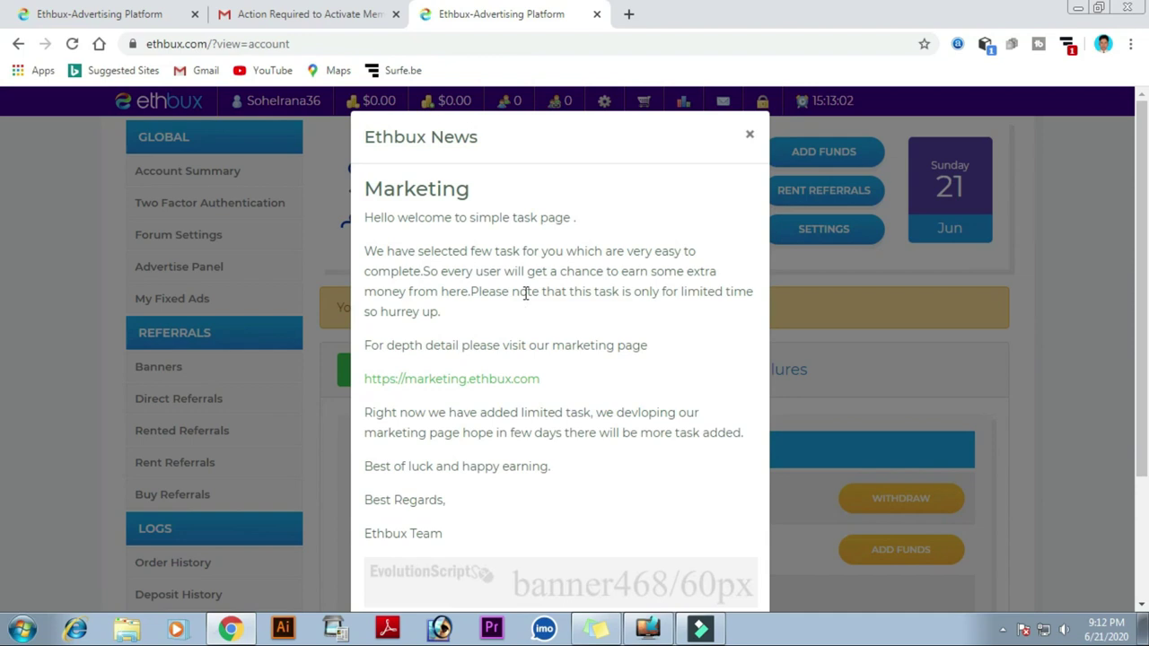
click(750, 137)
scroll(652, 429, down, 2)
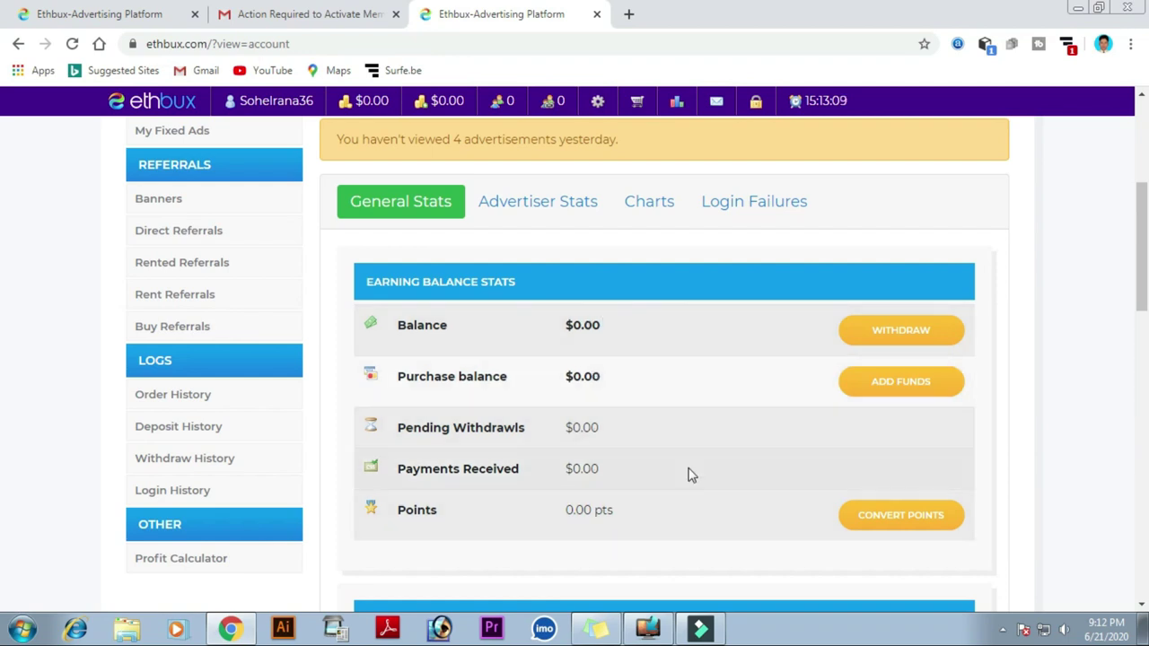
scroll(651, 458, up, 4)
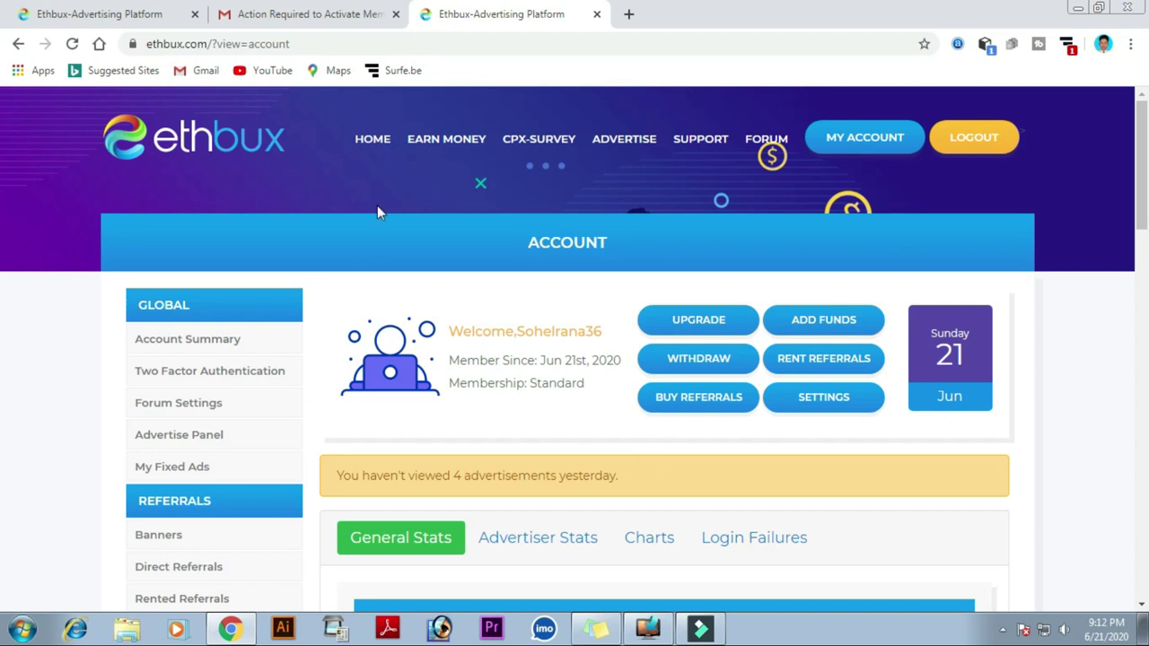
mouse_move(451, 157)
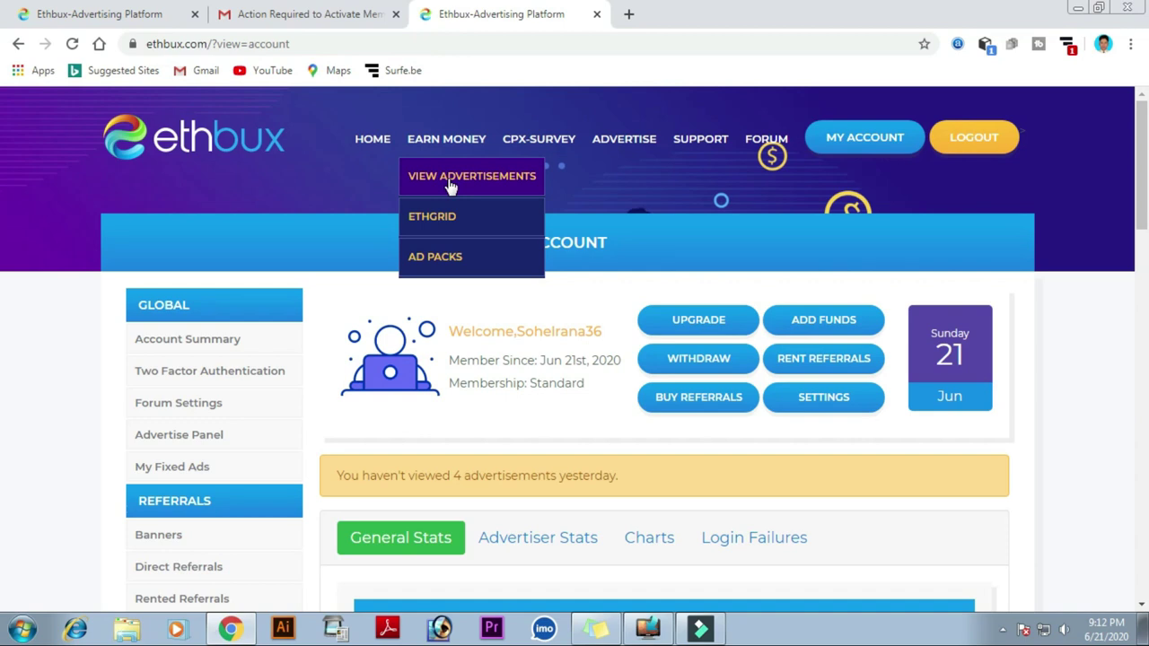
Step: Go to EARN MONEY > VIEW ADVERTISEMENTS to bring up the ads list
click(451, 184)
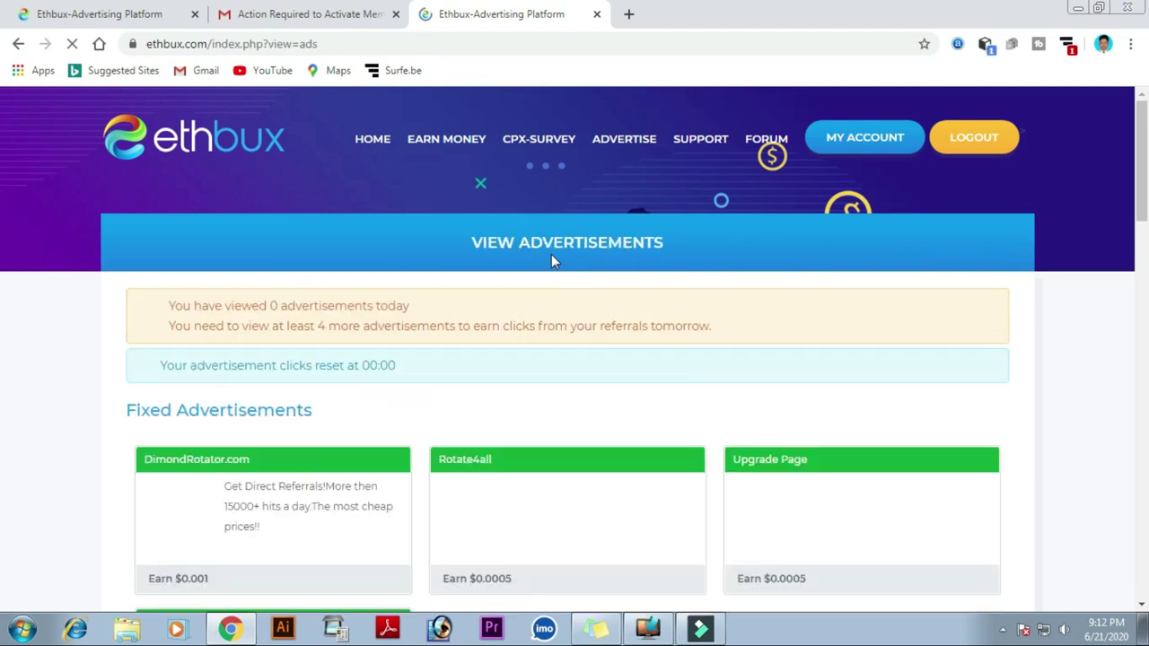
scroll(552, 255, down, 2)
scroll(605, 290, down, 2)
scroll(605, 290, up, 3)
scroll(299, 475, down, 1)
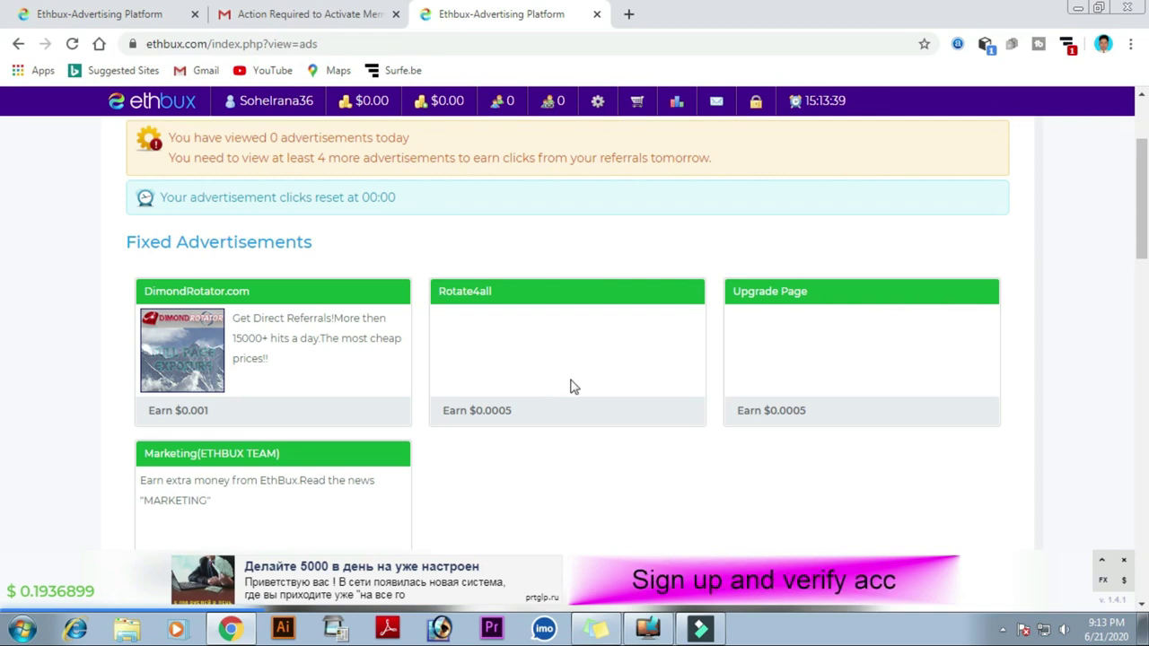
Step: Look through the Fixed, Membership, Mini and Micro ads, then start the DimondRotator.com fixed ad
scroll(859, 338, down, 2)
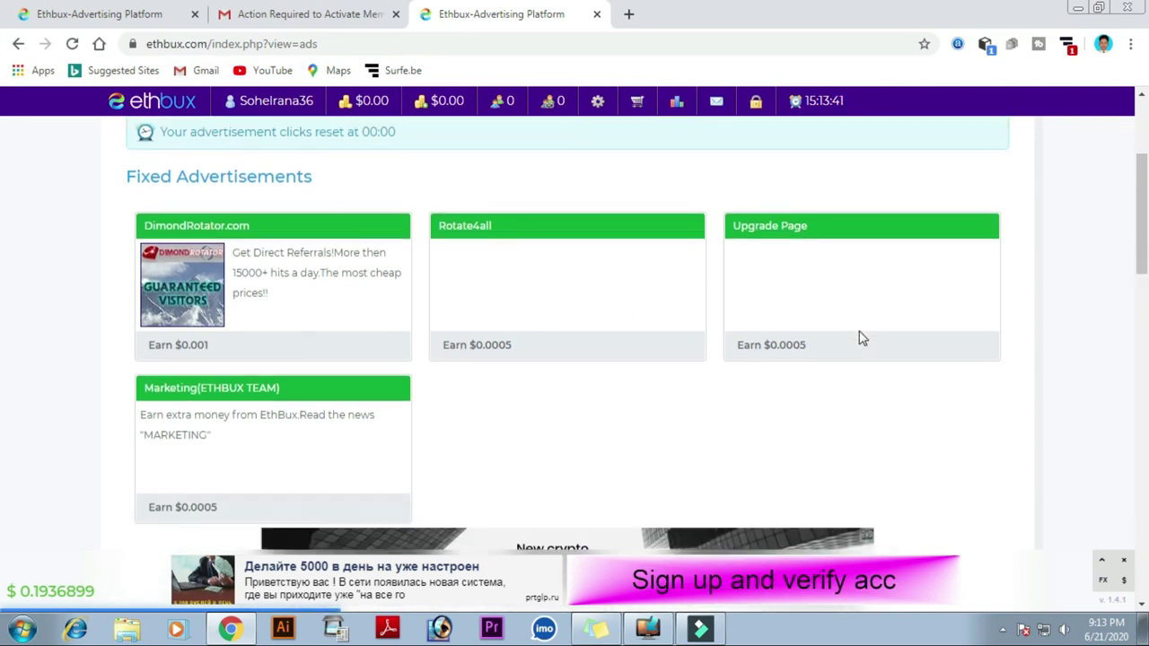
scroll(274, 377, down, 1)
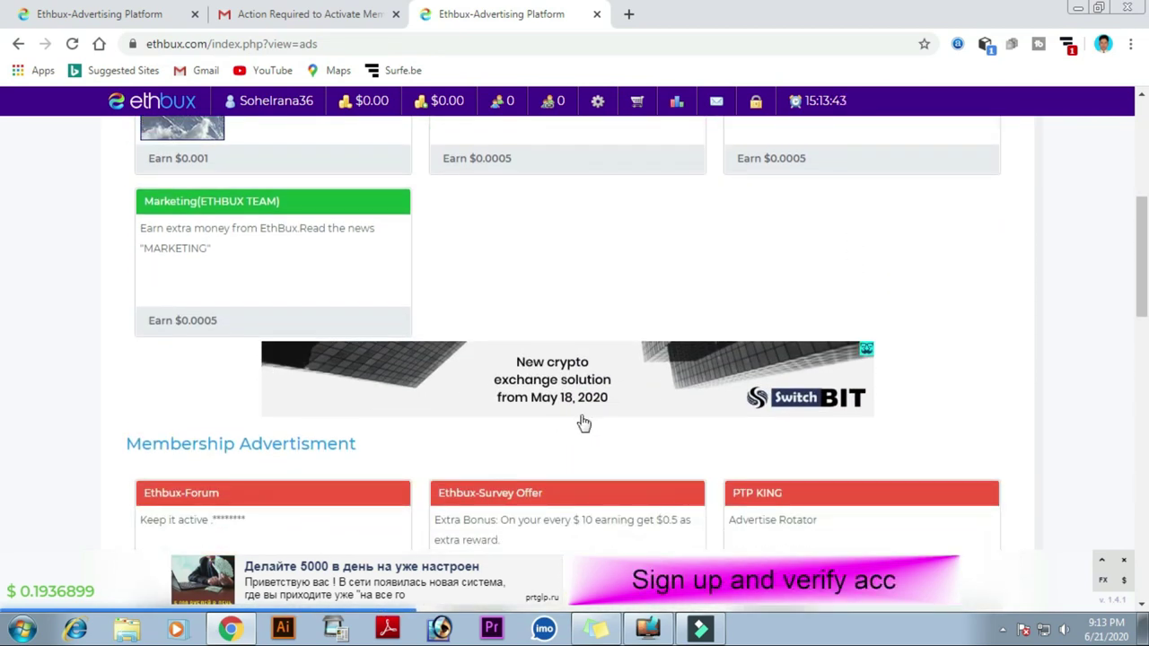
scroll(344, 423, down, 2)
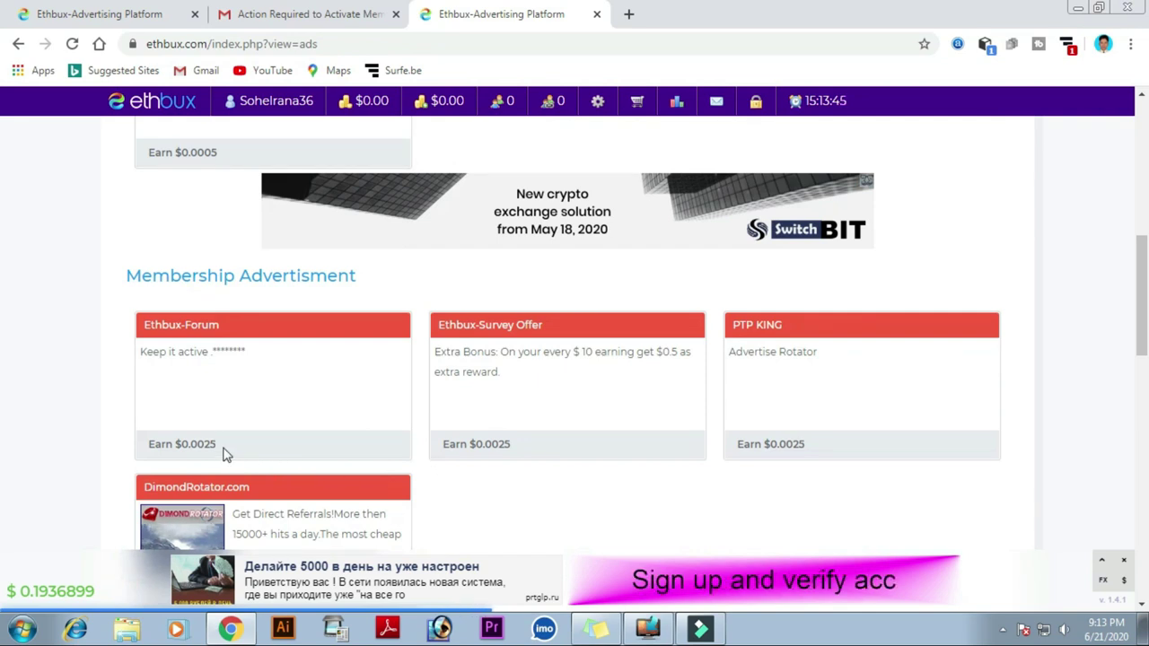
scroll(265, 449, down, 4)
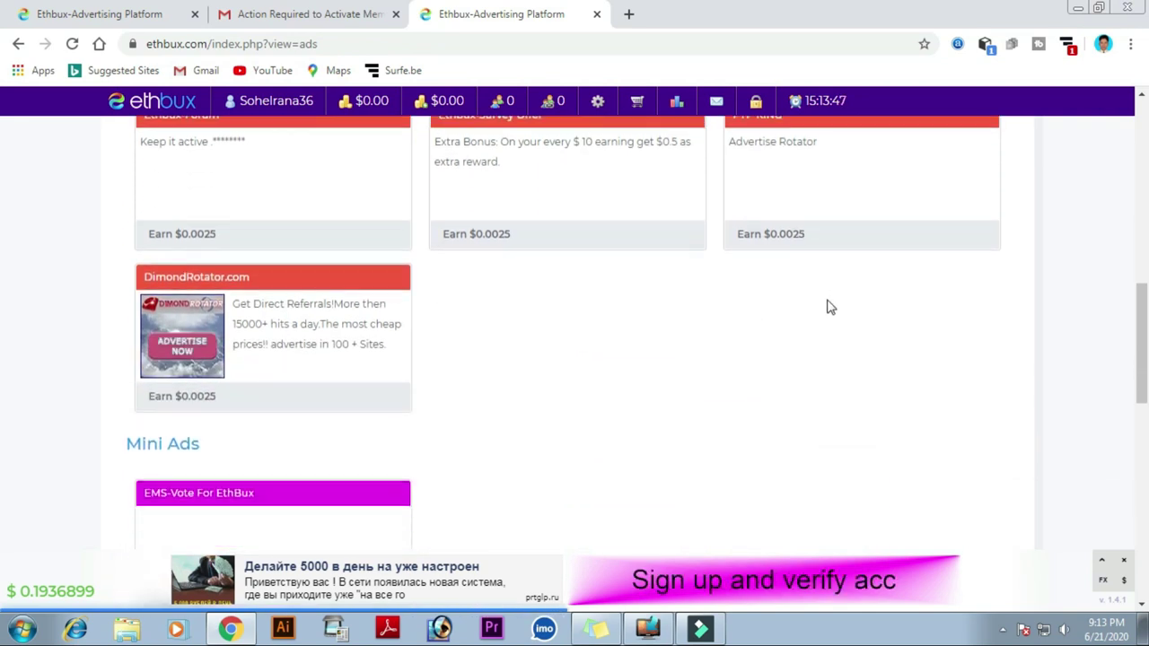
scroll(437, 324, down, 4)
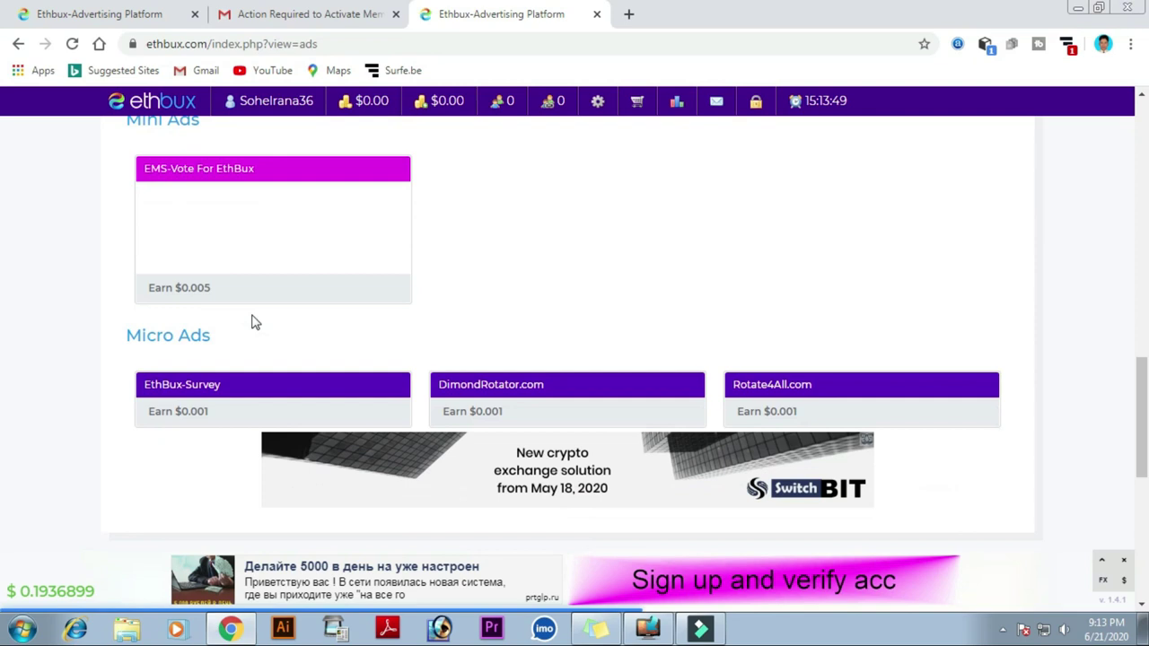
scroll(242, 321, down, 2)
scroll(242, 321, up, 15)
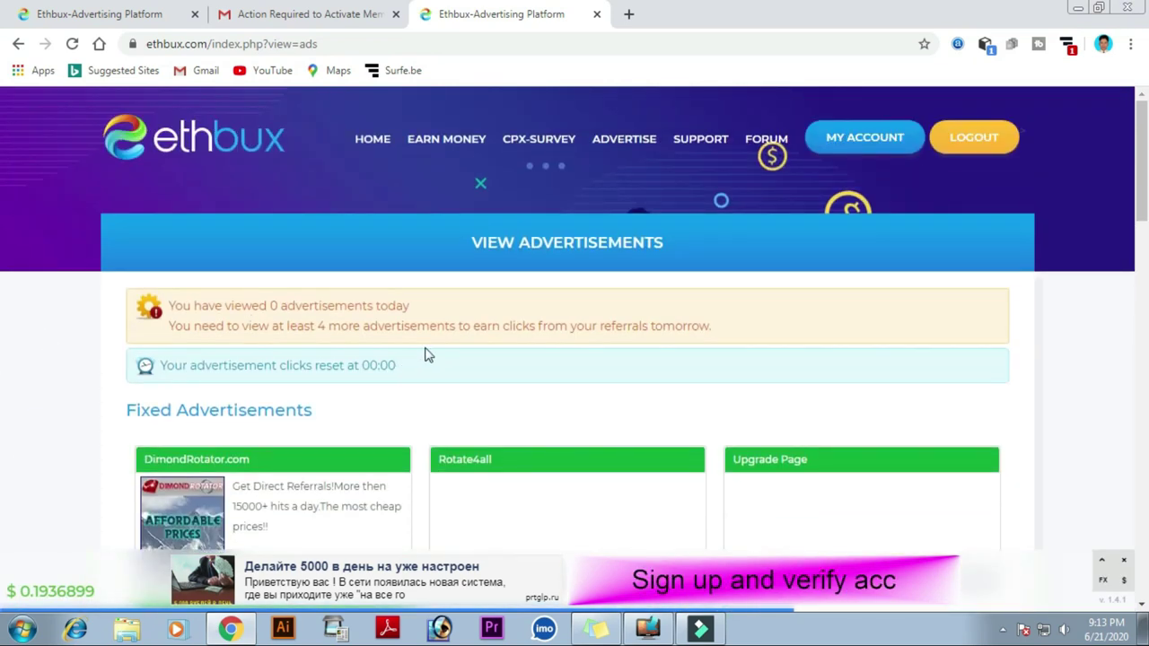
scroll(427, 356, down, 2)
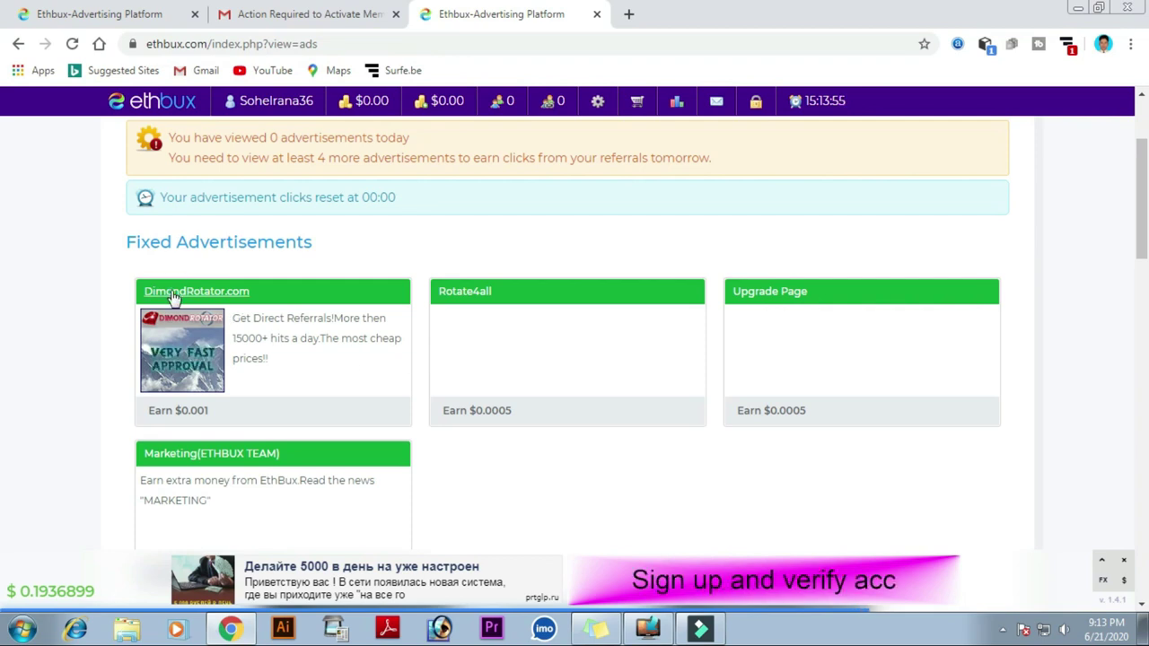
click(174, 300)
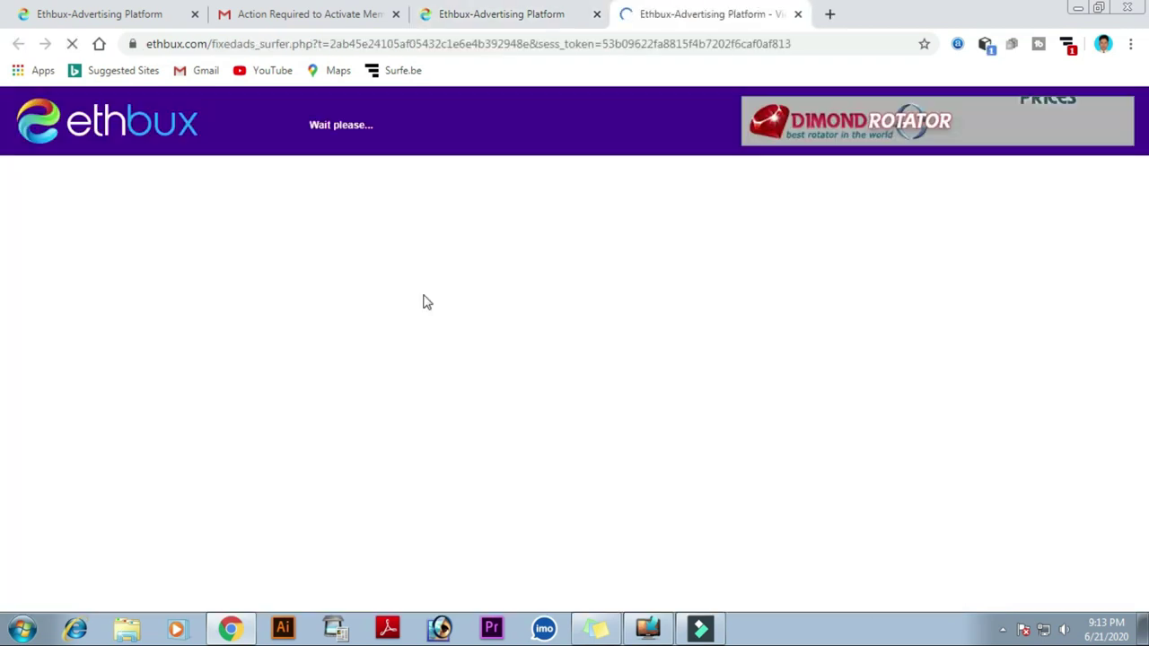